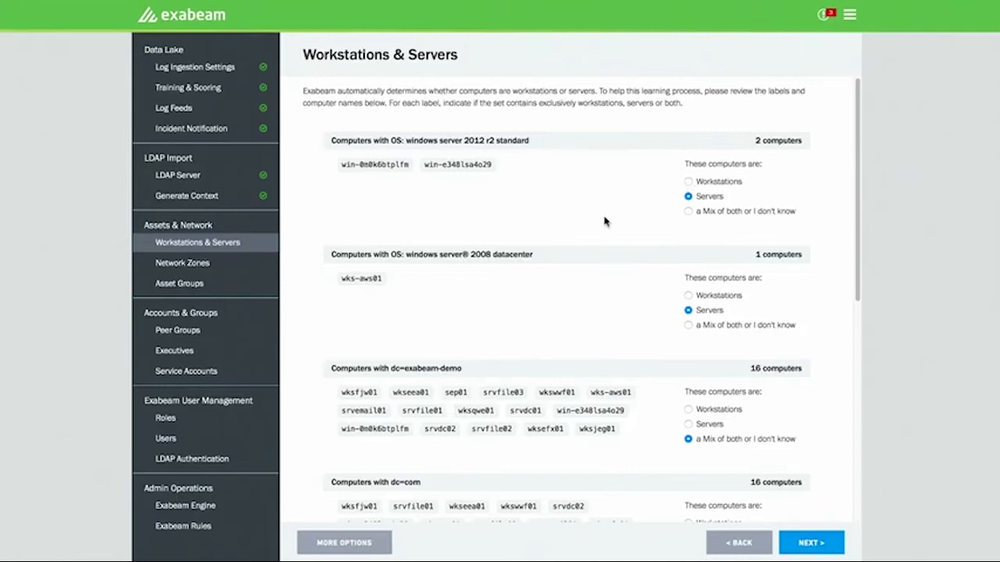
- Classify the computers with ou=finance as Workstations and continue to Network Zones
{"action": "scroll", "coordinate": [462, 258], "scroll_direction": "down", "scroll_amount": 1}
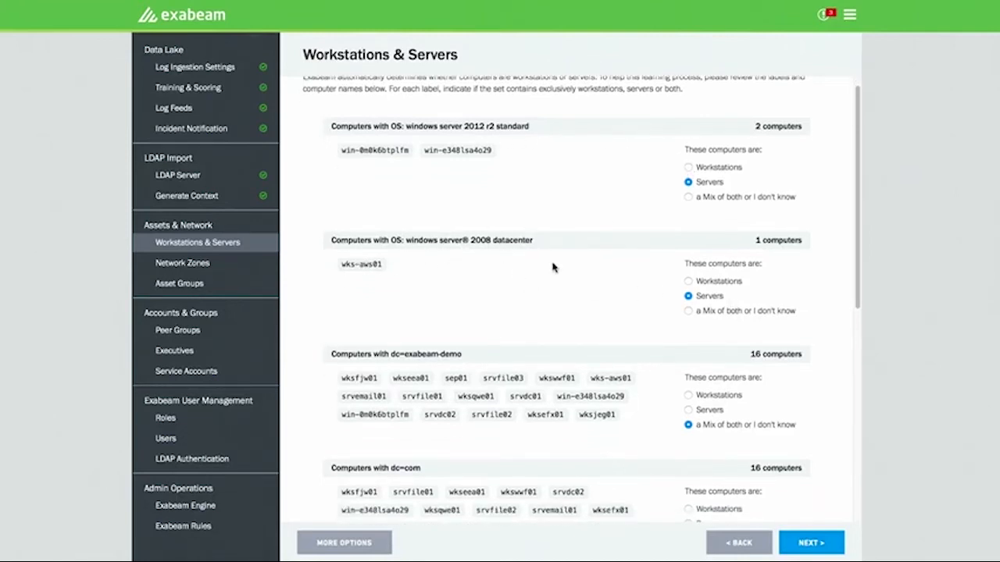
{"action": "scroll", "coordinate": [565, 252], "scroll_direction": "down", "scroll_amount": 5}
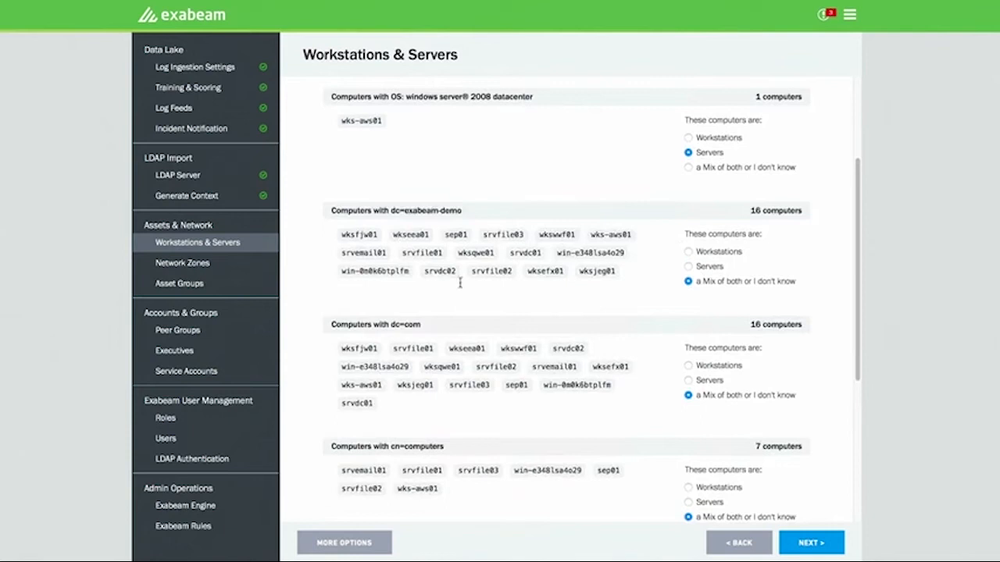
{"action": "scroll", "coordinate": [630, 285], "scroll_direction": "down", "scroll_amount": 3}
{"action": "scroll", "coordinate": [630, 286], "scroll_direction": "down", "scroll_amount": 7}
{"action": "scroll", "coordinate": [630, 286], "scroll_direction": "down", "scroll_amount": 1}
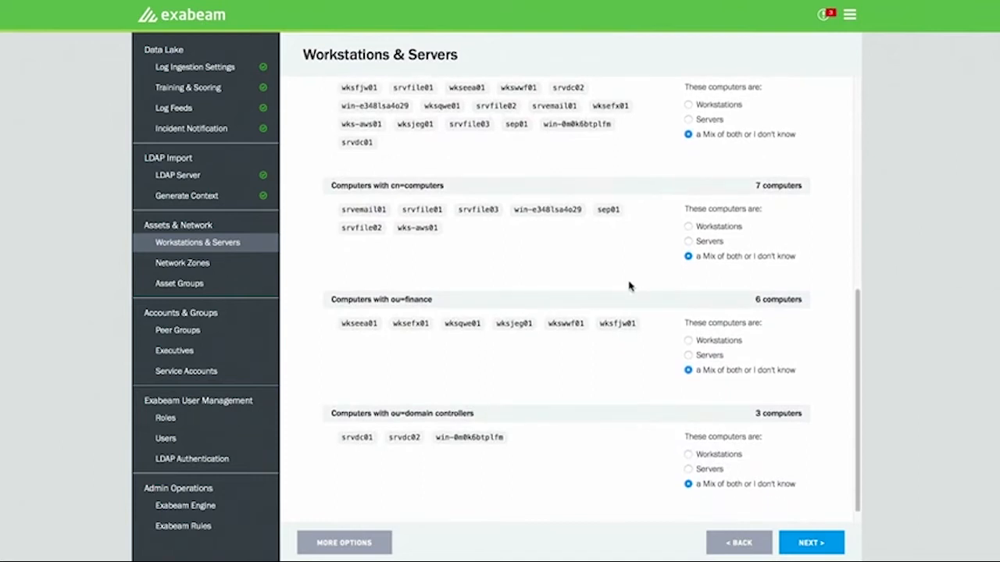
{"action": "left_click", "coordinate": [711, 344]}
{"action": "scroll", "coordinate": [666, 283], "scroll_direction": "down", "scroll_amount": 1}
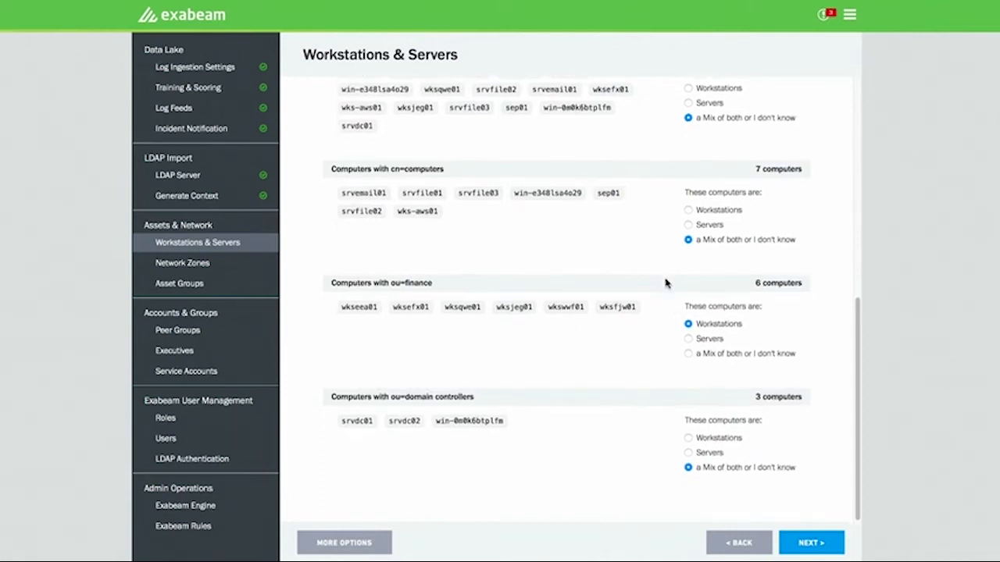
{"action": "left_click", "coordinate": [818, 546]}
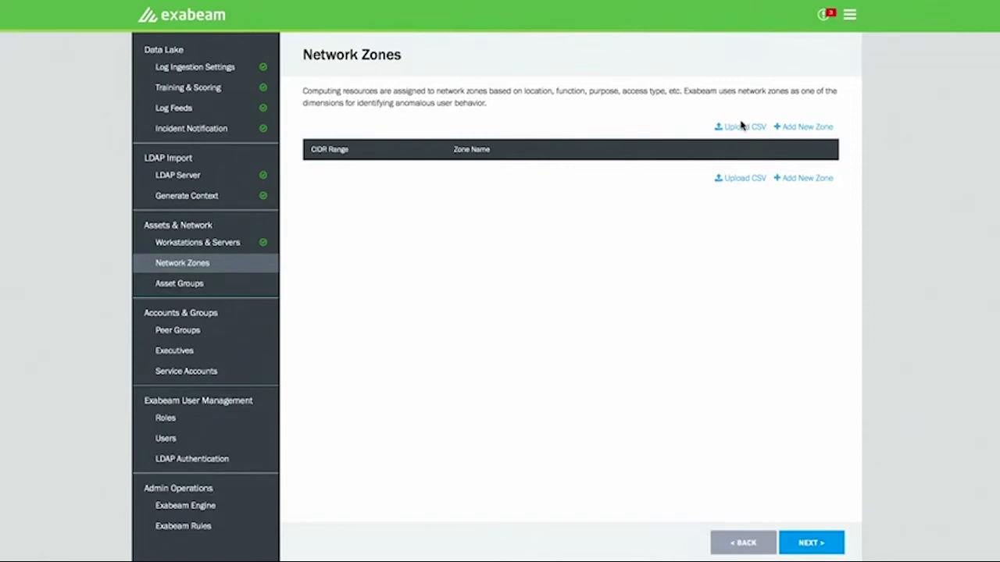
- Examine the required CSV columns for importing network zones and the blank manual zone entry, leaving both without adding a zone
{"action": "left_click", "coordinate": [741, 126]}
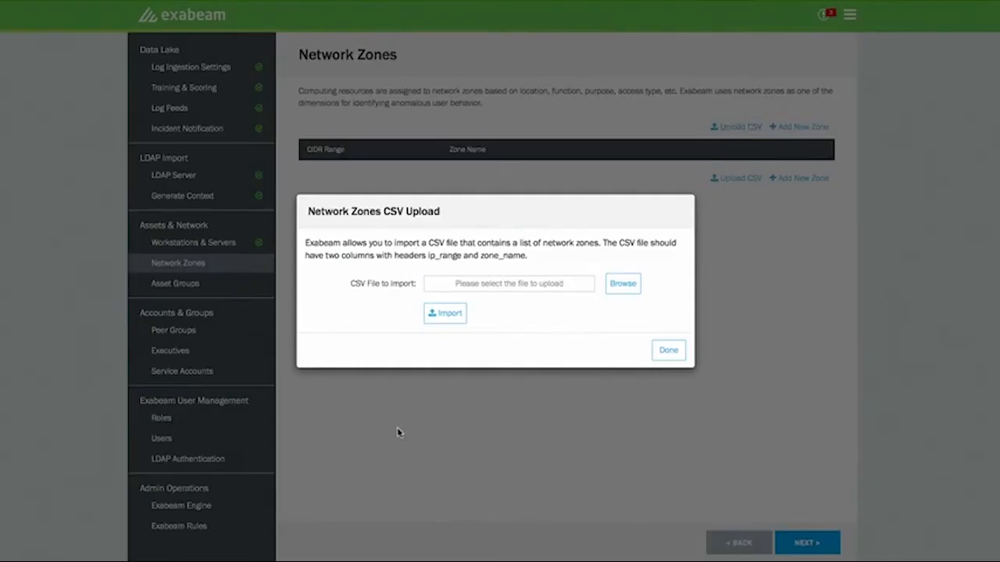
{"action": "left_click_drag", "start_coordinate": [429, 255], "coordinate": [530, 258]}
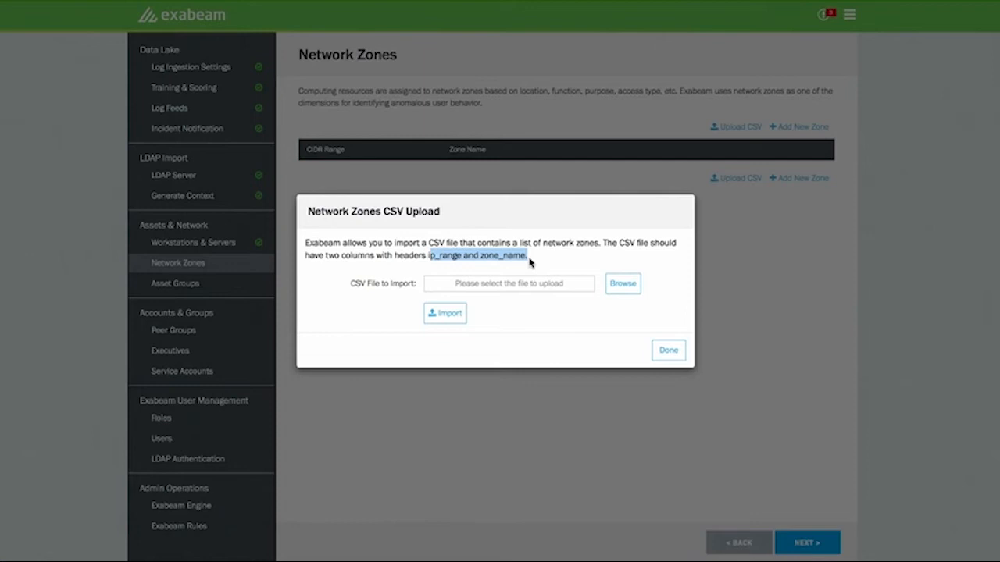
{"action": "left_click", "coordinate": [669, 351]}
{"action": "left_click", "coordinate": [798, 179]}
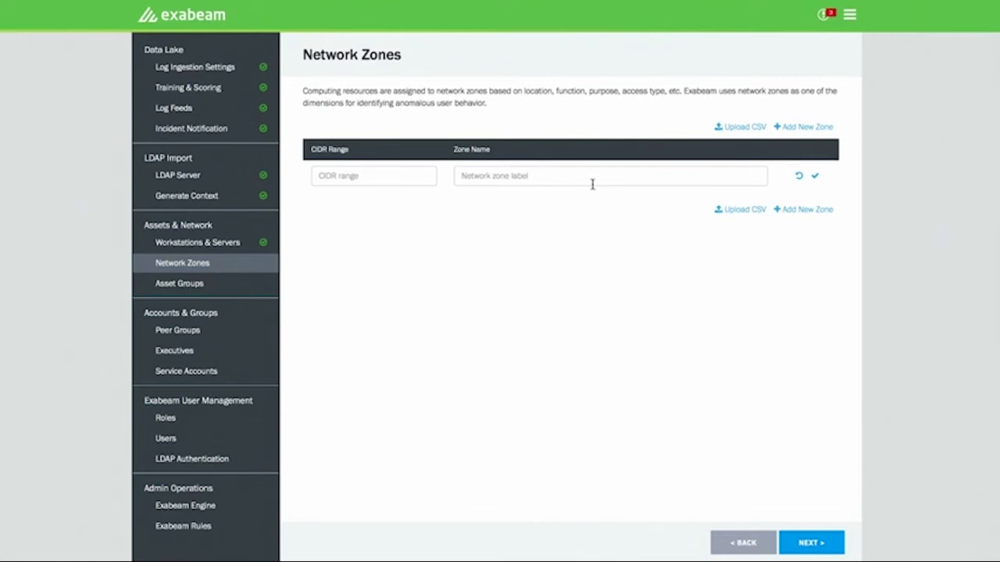
{"action": "left_click", "coordinate": [799, 176]}
- Continue to Asset Groups and enter a new group named VDI with the regex pattern .*ctx.*
{"action": "left_click", "coordinate": [811, 543]}
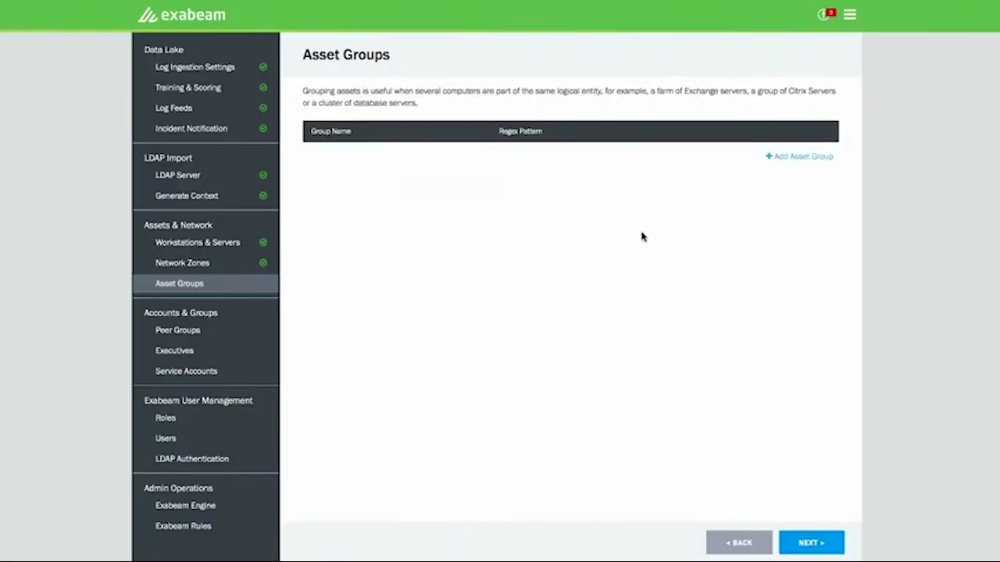
{"action": "left_click", "coordinate": [820, 157]}
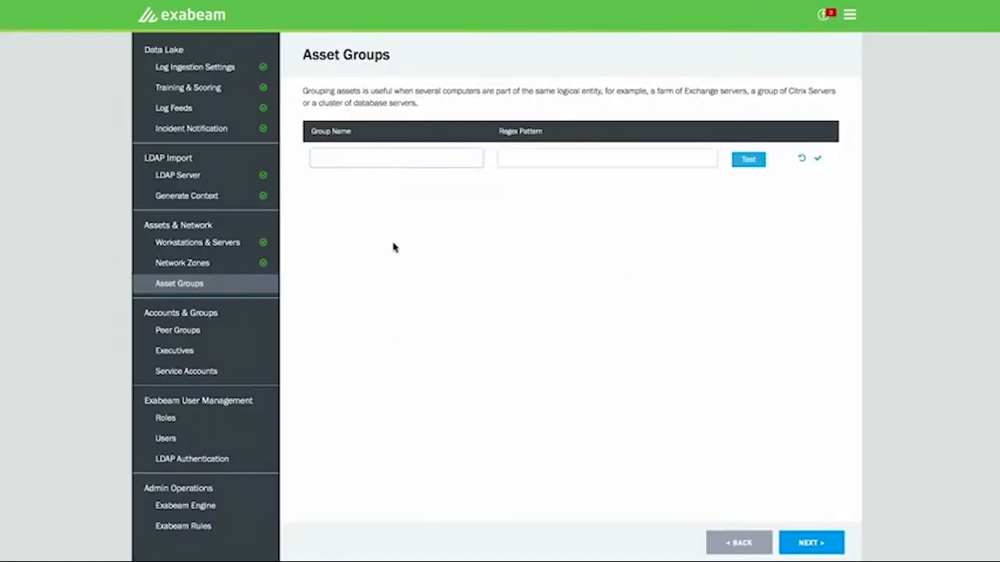
{"action": "type", "text": "VDI"}
{"action": "left_click", "coordinate": [548, 160]}
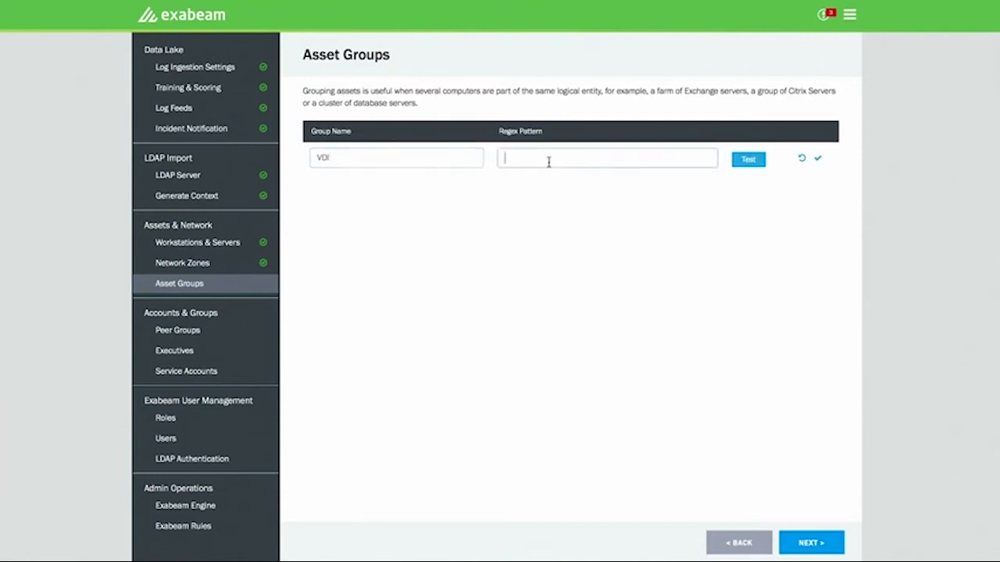
{"action": "type", "text": ".*"}
- Test the VDI group's regex pattern against the known computers, accept it, and save the asset group
{"action": "left_click", "coordinate": [748, 160]}
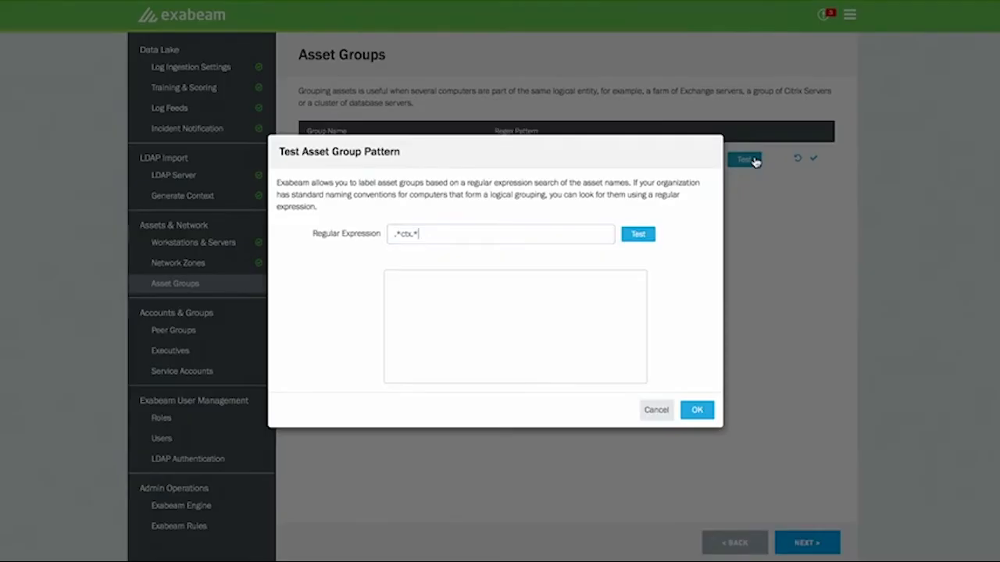
{"action": "left_click", "coordinate": [649, 238]}
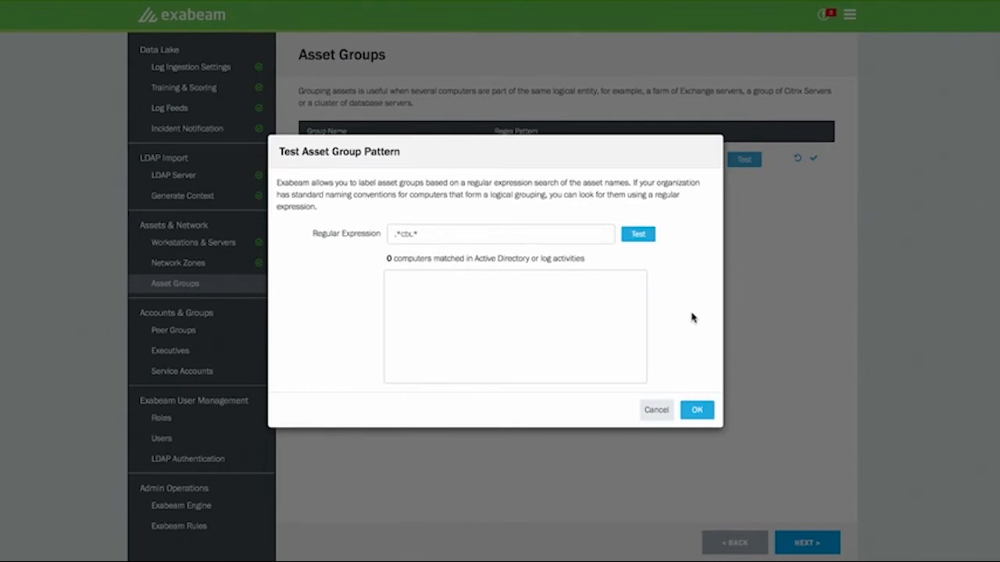
{"action": "left_click", "coordinate": [699, 414]}
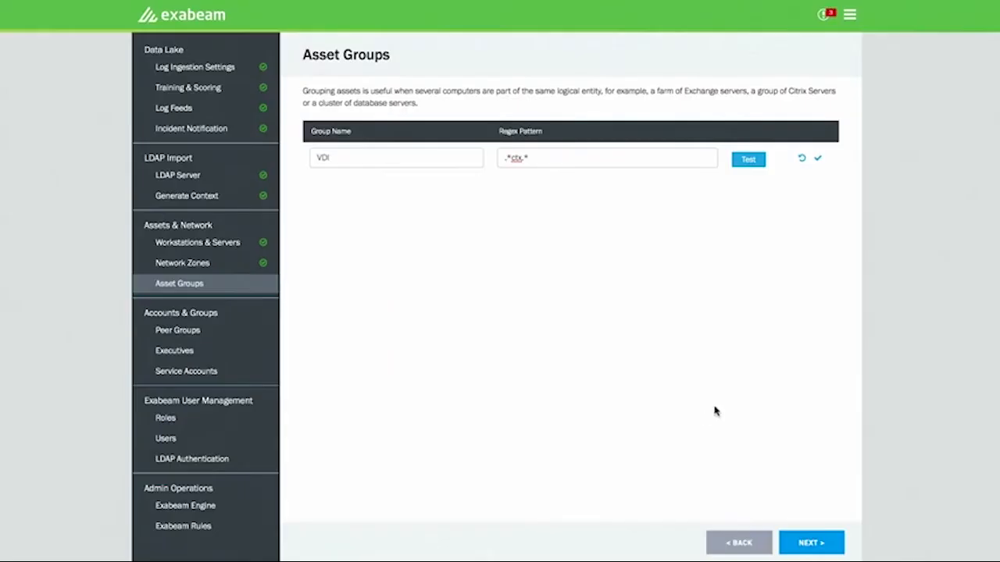
{"action": "left_click", "coordinate": [818, 160]}
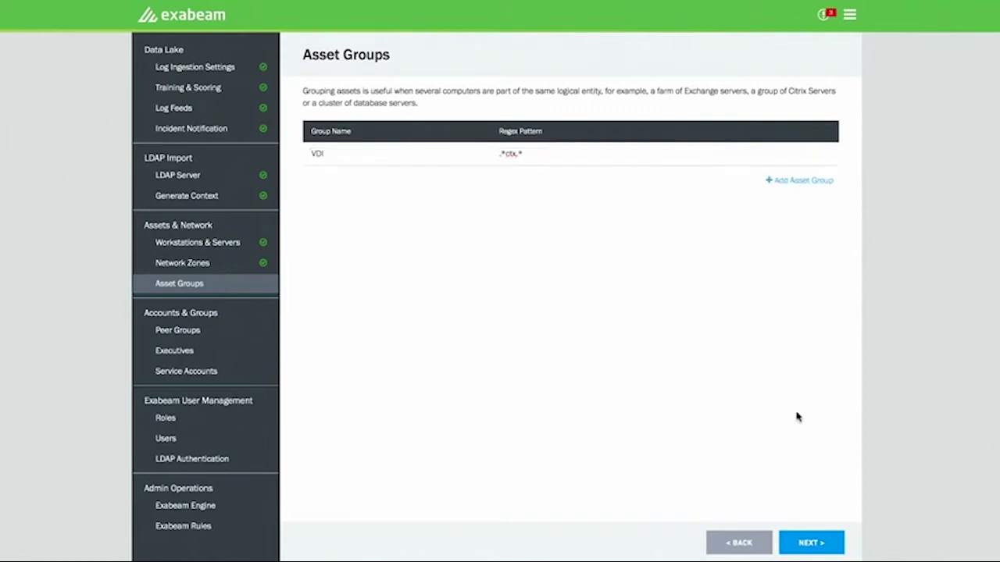
- Turn on Dynamic Peer Grouping in the Peer Groups settings and continue to the executive users
{"action": "left_click", "coordinate": [820, 542]}
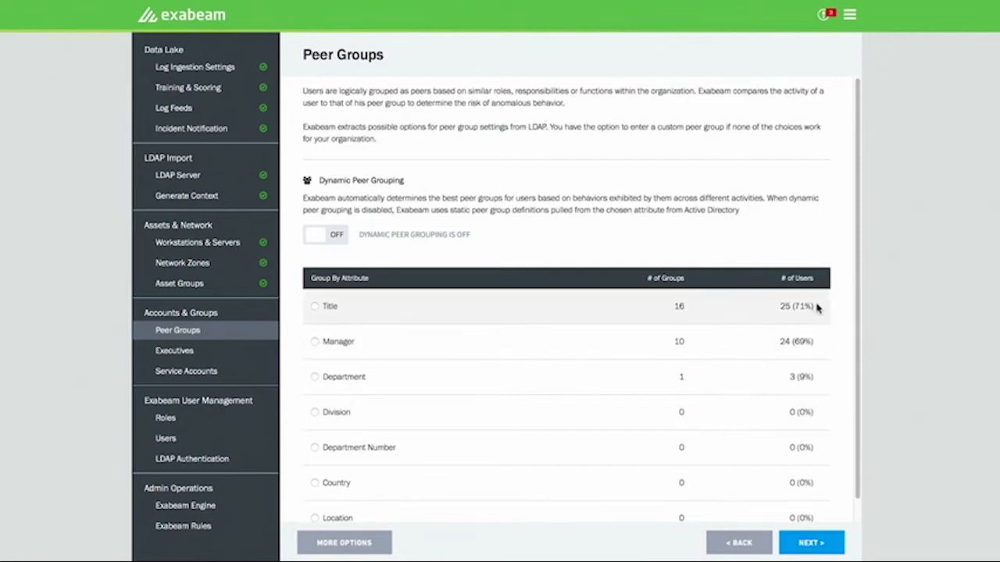
{"action": "scroll", "coordinate": [573, 351], "scroll_direction": "down", "scroll_amount": 1}
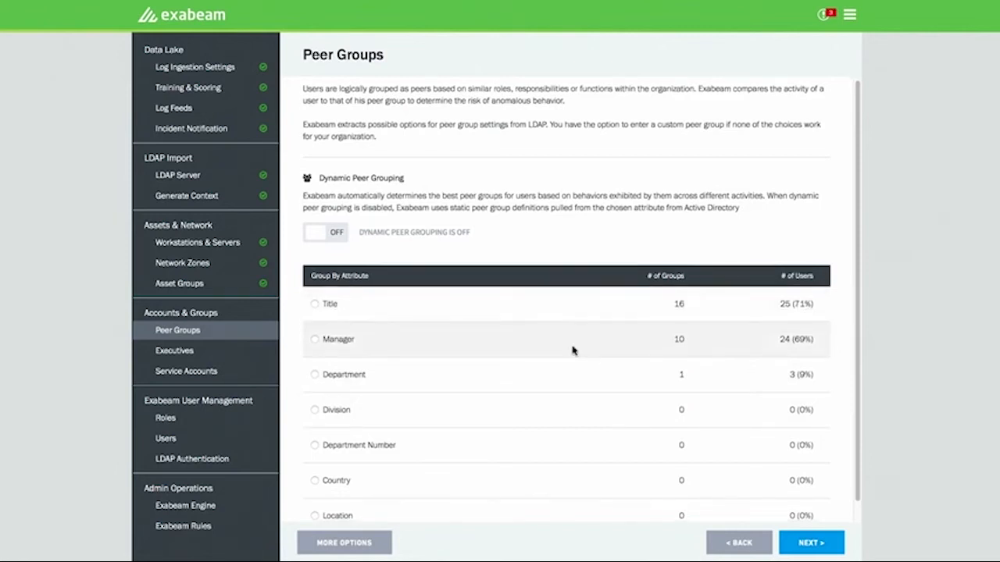
{"action": "left_click", "coordinate": [319, 236]}
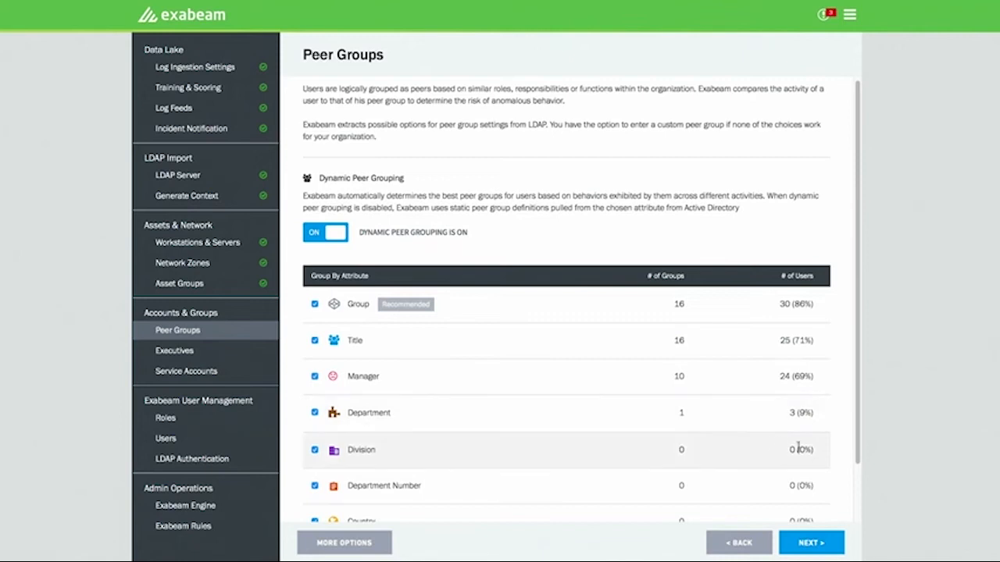
{"action": "left_click", "coordinate": [822, 542]}
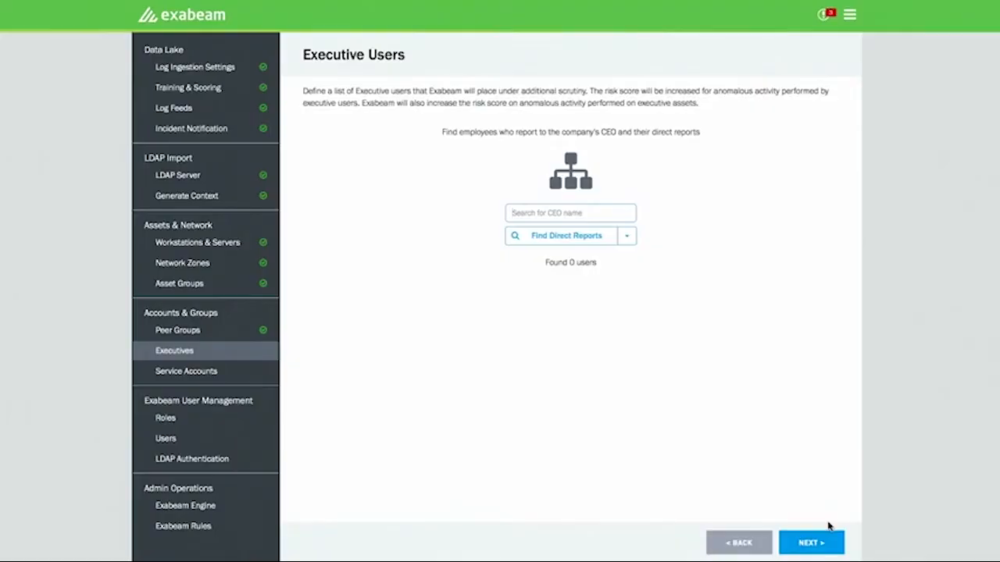
- Look up the company's CEO by first name as the executive root and find the direct reports
{"action": "type", "text": "tim"}
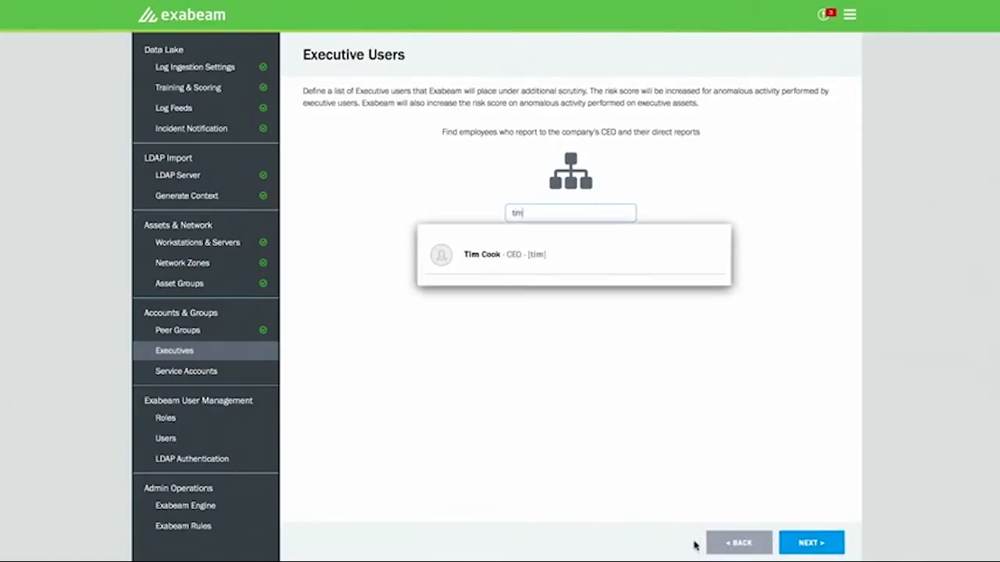
{"action": "left_click", "coordinate": [620, 253]}
{"action": "left_click", "coordinate": [602, 241]}
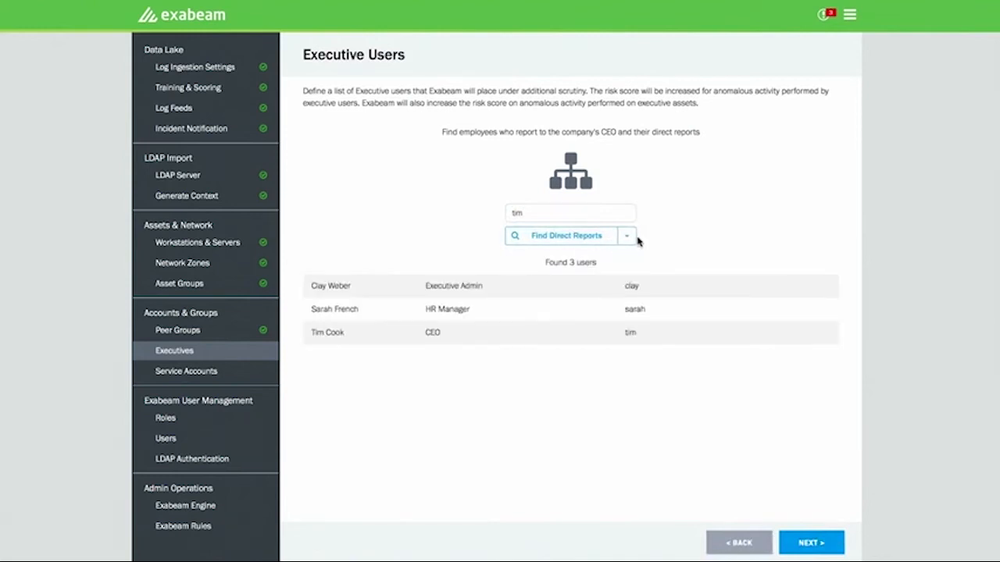
- Expand the executive user search to users 3 levels down and check the Executive Admin entry
{"action": "left_click", "coordinate": [627, 239]}
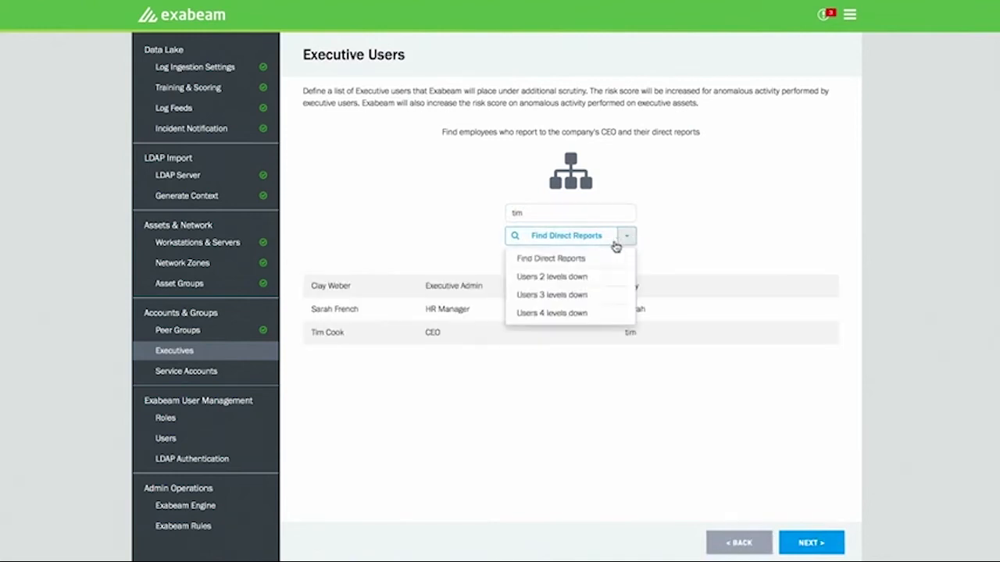
{"action": "left_click", "coordinate": [574, 294]}
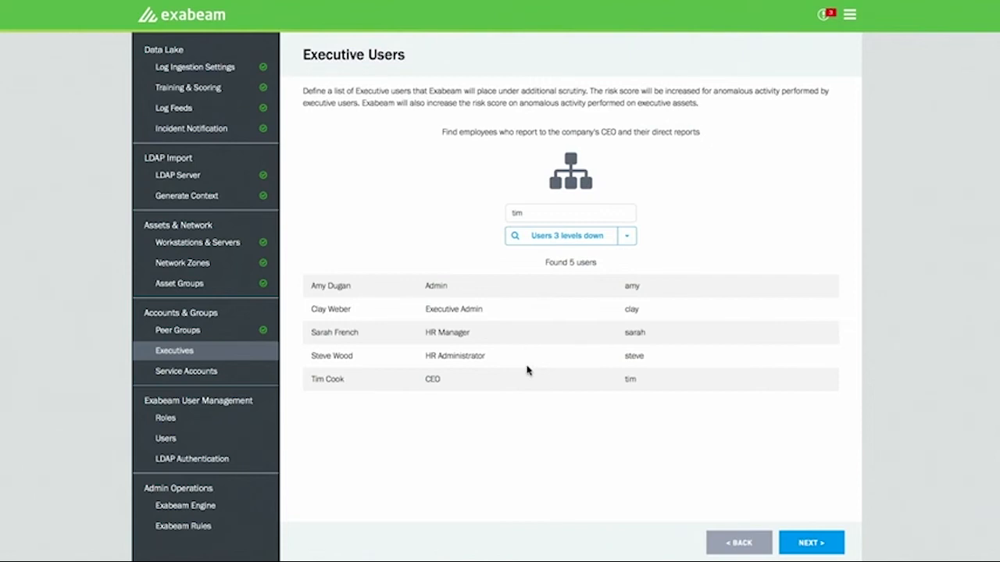
{"action": "left_click_drag", "start_coordinate": [488, 310], "coordinate": [421, 312]}
- Mark the ou=service accounts label as exclusively service accounts and continue to role management
{"action": "left_click", "coordinate": [819, 547]}
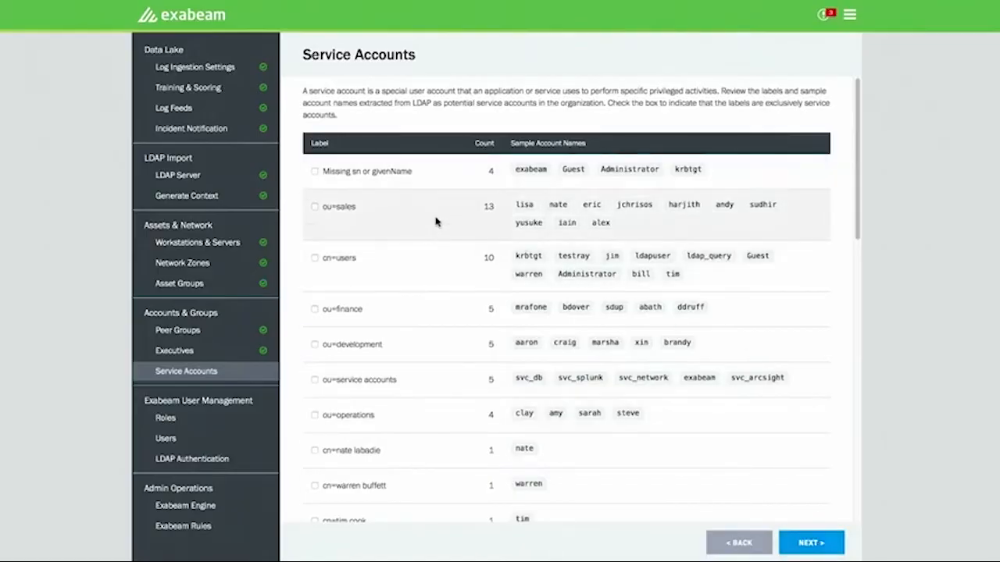
{"action": "left_click", "coordinate": [383, 386]}
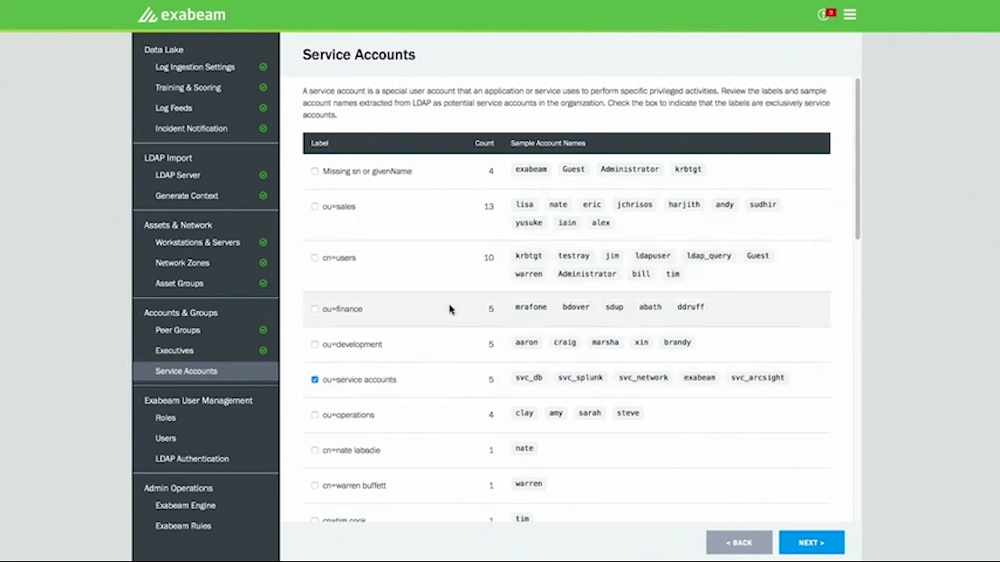
{"action": "left_click", "coordinate": [828, 542]}
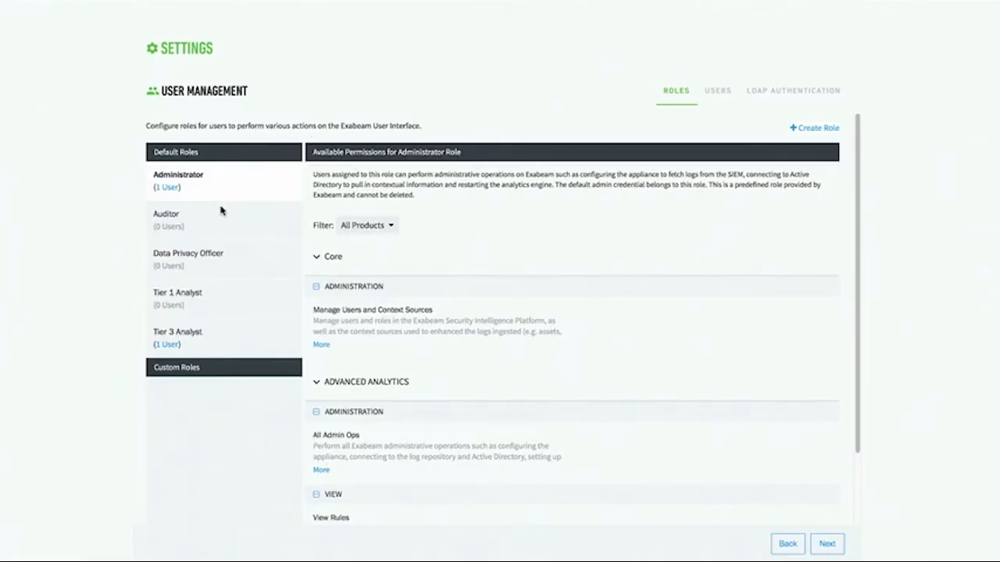
- Review the available permissions of the Administrator, Auditor and Data Privacy Officer default roles
{"action": "left_click", "coordinate": [232, 211]}
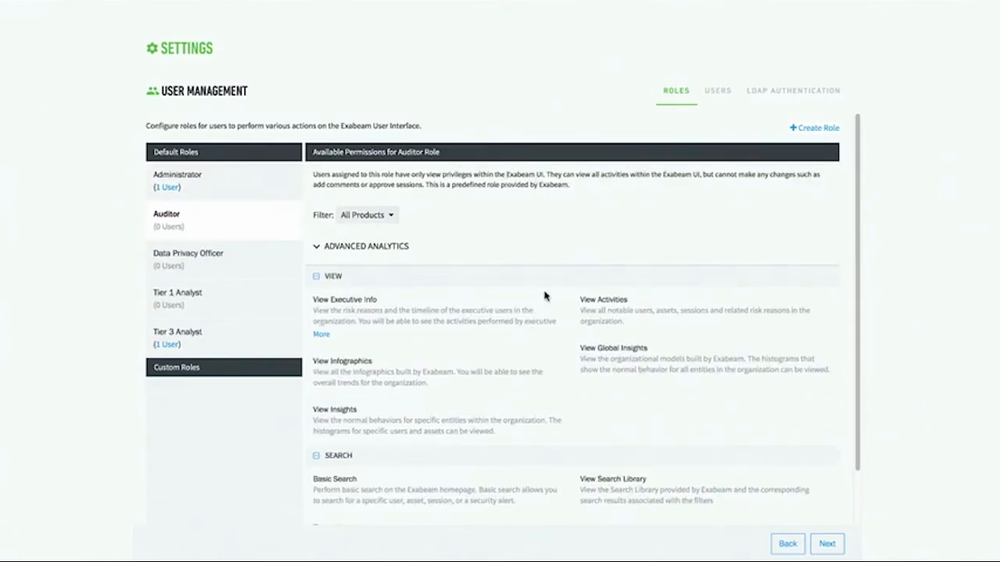
{"action": "left_click", "coordinate": [240, 191]}
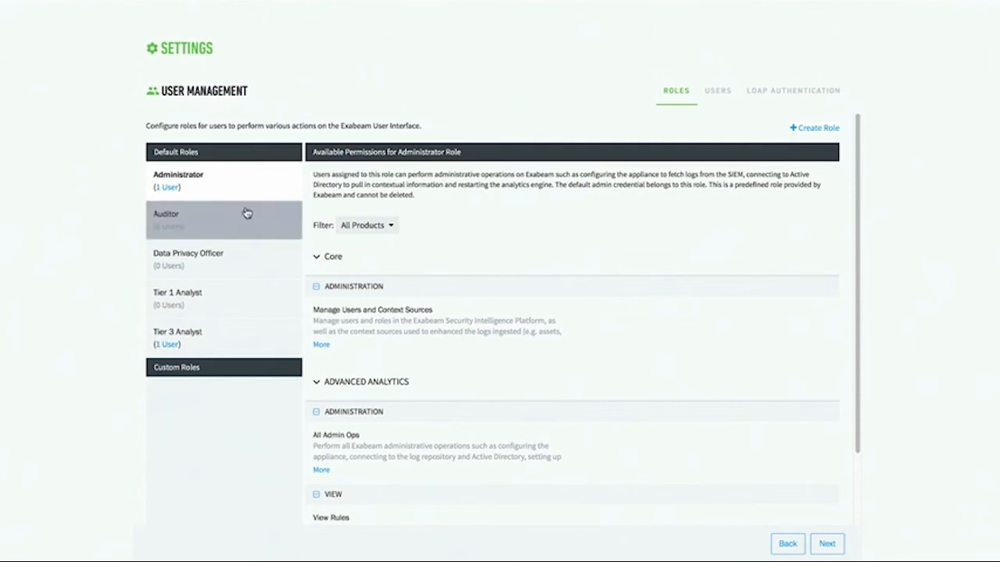
{"action": "left_click", "coordinate": [245, 212]}
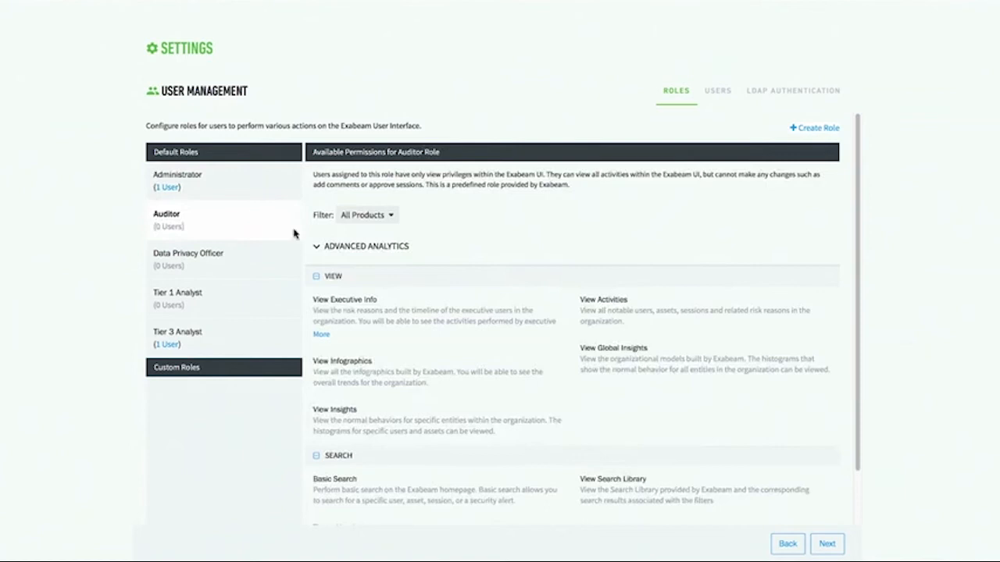
{"action": "left_click", "coordinate": [260, 264]}
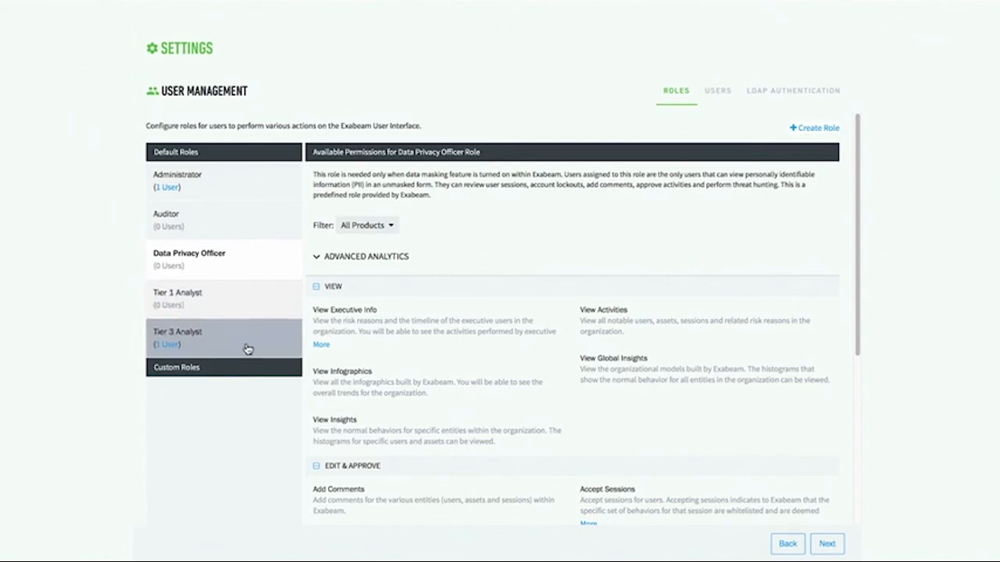
- Open the form for a new role, examine its Advanced Analytics permissions, and cancel without creating the role
{"action": "left_click", "coordinate": [814, 128]}
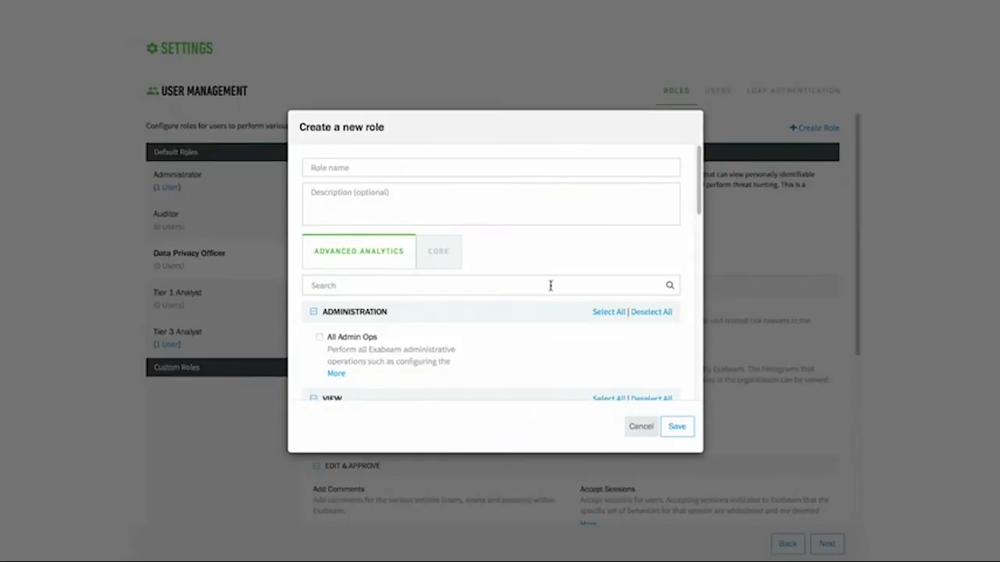
{"action": "scroll", "coordinate": [412, 339], "scroll_direction": "down", "scroll_amount": 4}
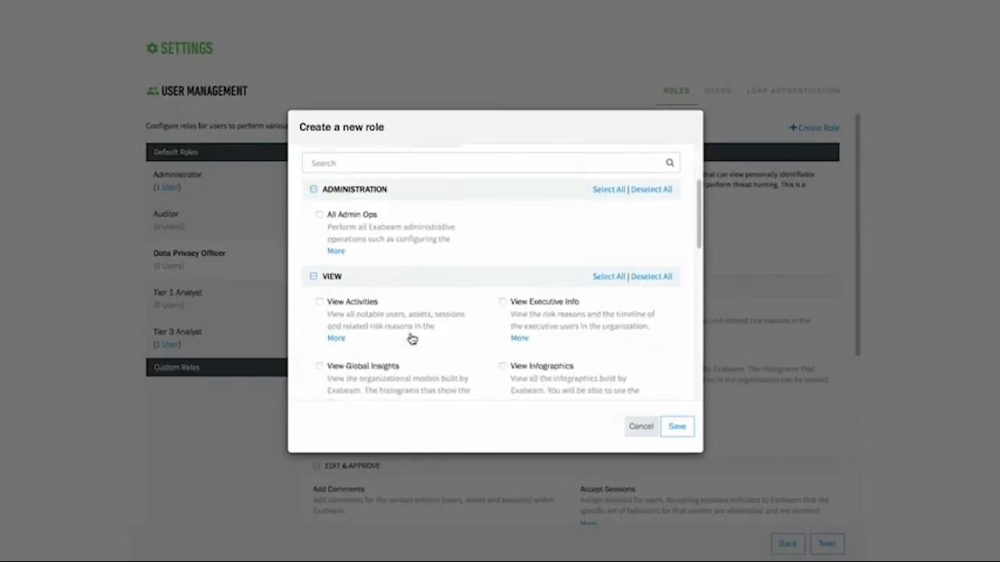
{"action": "scroll", "coordinate": [412, 338], "scroll_direction": "down", "scroll_amount": 5}
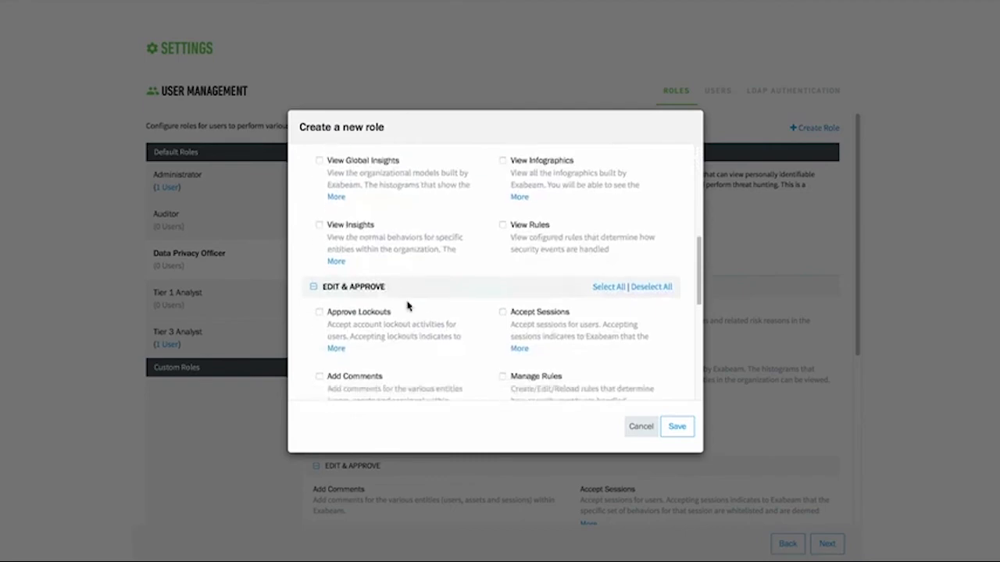
{"action": "left_click", "coordinate": [643, 427]}
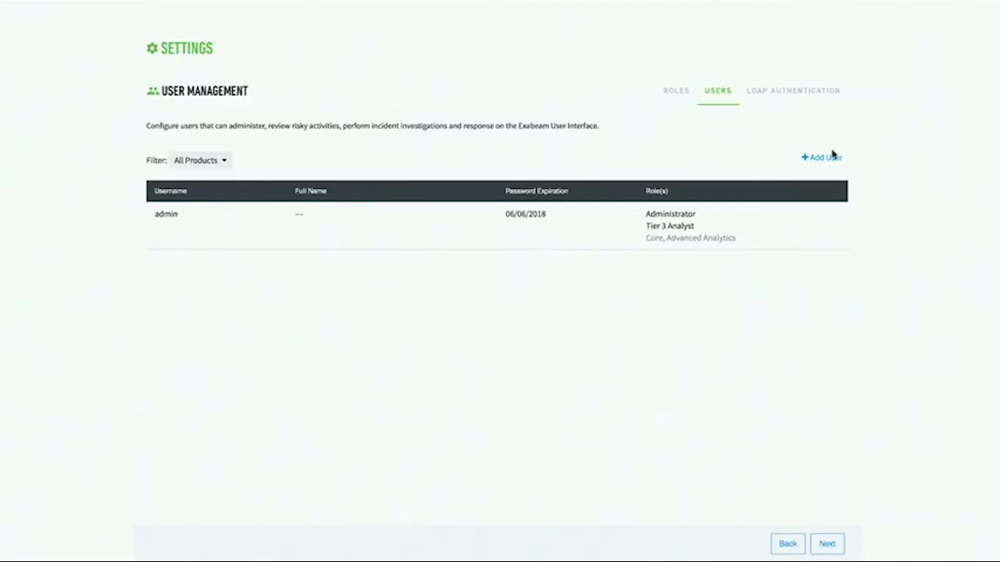
- Start a new user of type Local and enter the username, full name and e-mail address
{"action": "left_click", "coordinate": [832, 159]}
{"action": "left_click", "coordinate": [524, 159]}
{"action": "left_click", "coordinate": [523, 160]}
{"action": "left_click", "coordinate": [438, 168]}
{"action": "left_click", "coordinate": [436, 187]}
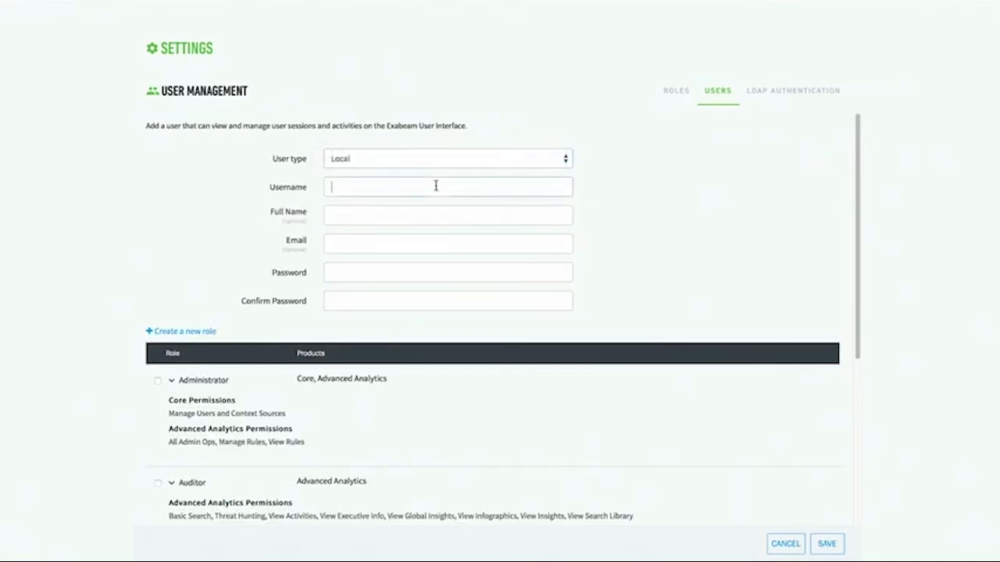
{"action": "type", "text": "Andyan"}
{"action": "key", "text": "BackSpace"}
{"action": "key", "text": "BackSpace"}
{"action": "key", "text": "Tab"}
{"action": "key", "text": "Tab"}
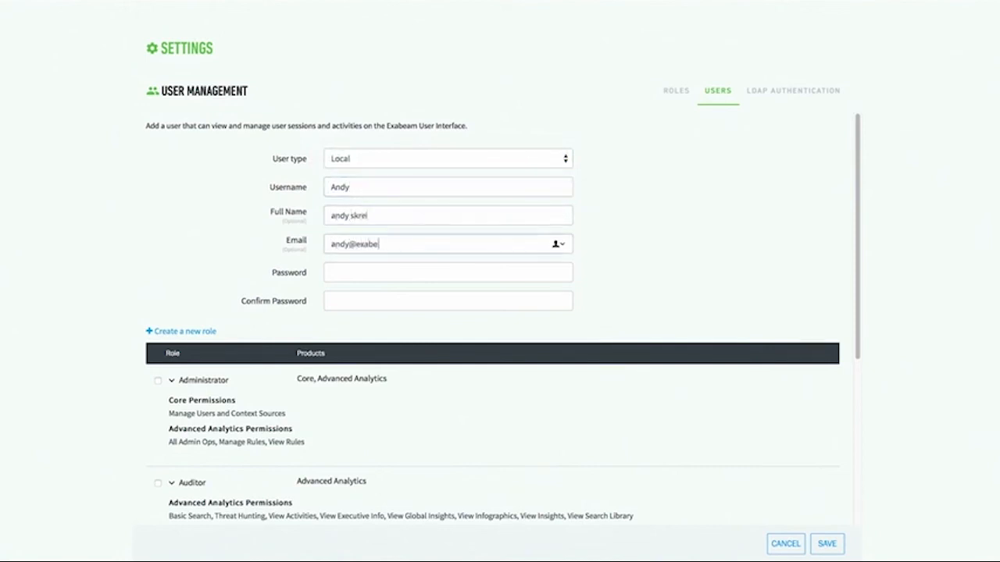
- Enter the new user's account password and repeat it as confirmation
{"action": "key", "text": "Tab"}
{"action": "type", "text": "********"}
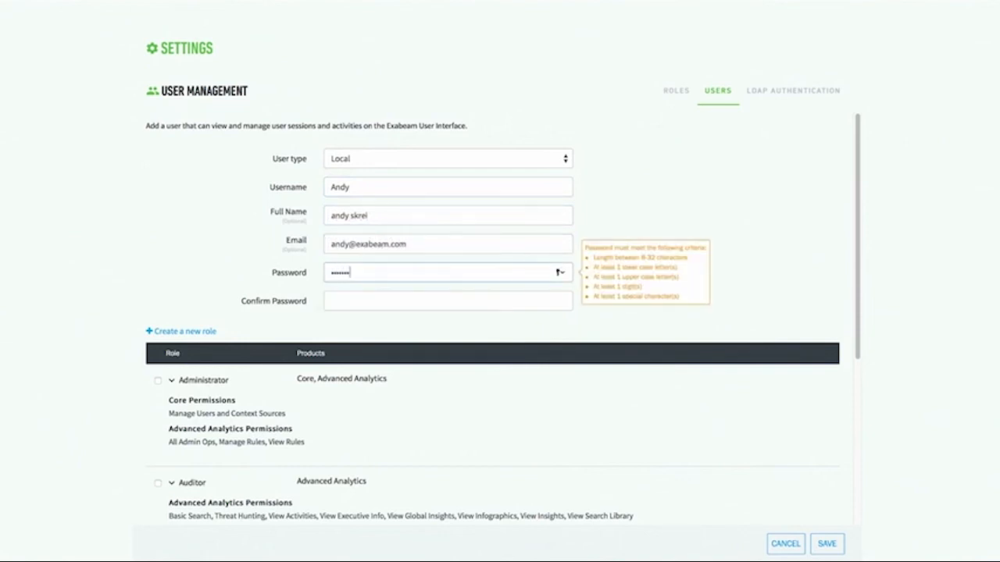
{"action": "type", "text": "********"}
{"action": "key", "text": "Tab"}
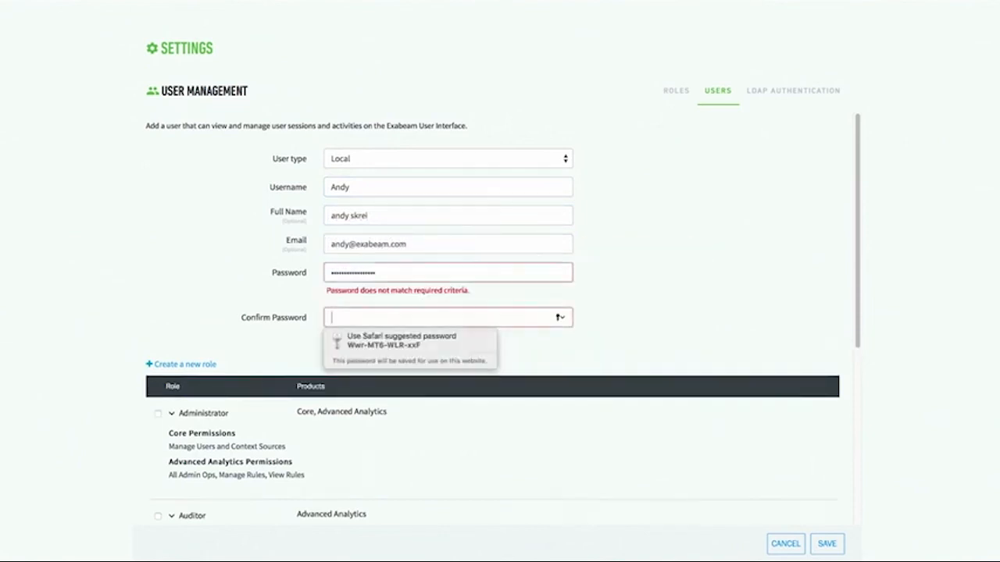
{"action": "type", "text": "****************"}
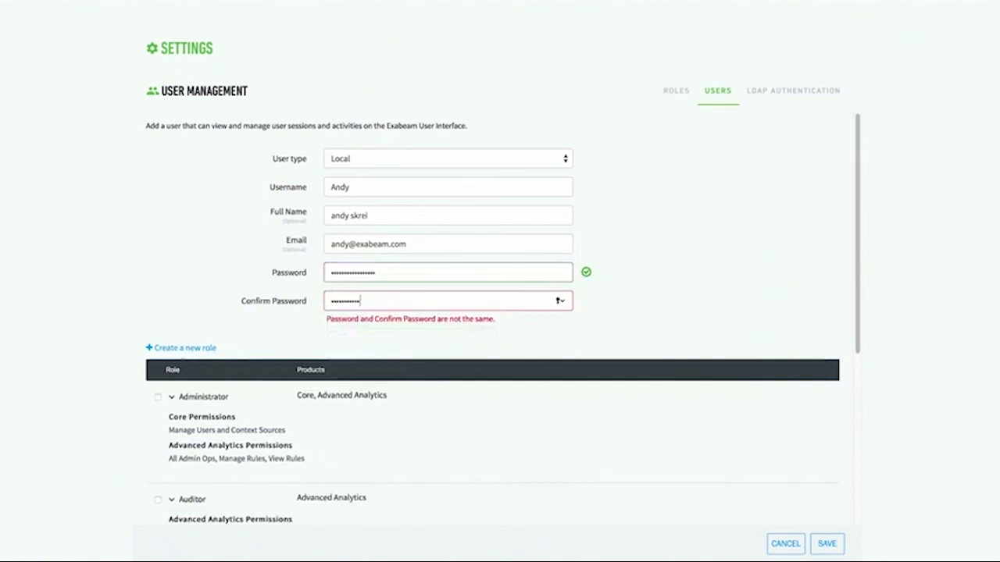
{"action": "type", "text": "*"}
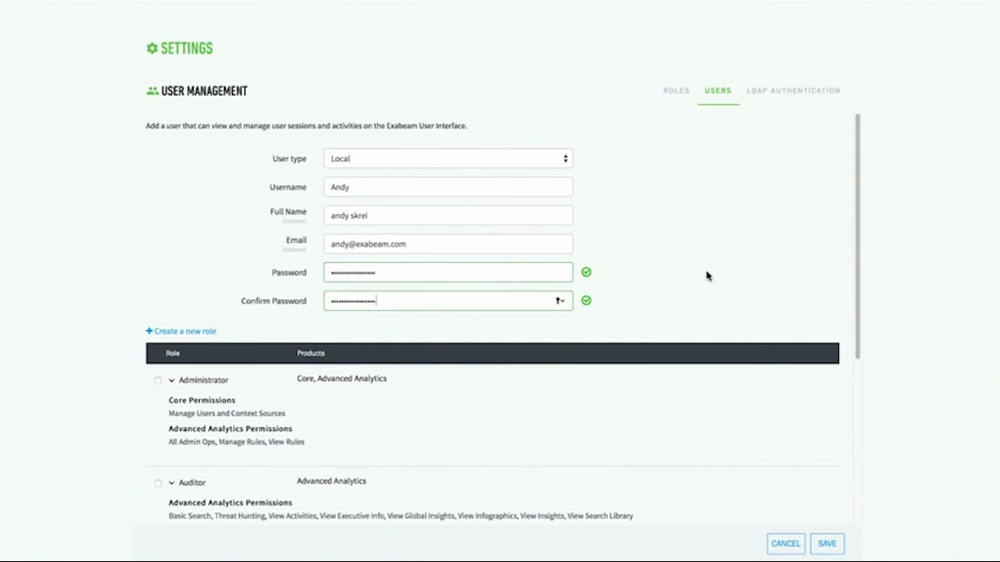
- Assign the Tier 3 Analyst role to the new user and save the user
{"action": "scroll", "coordinate": [672, 283], "scroll_direction": "down", "scroll_amount": 1}
{"action": "left_click", "coordinate": [158, 363]}
{"action": "scroll", "coordinate": [167, 366], "scroll_direction": "down", "scroll_amount": 5}
{"action": "left_click", "coordinate": [159, 443]}
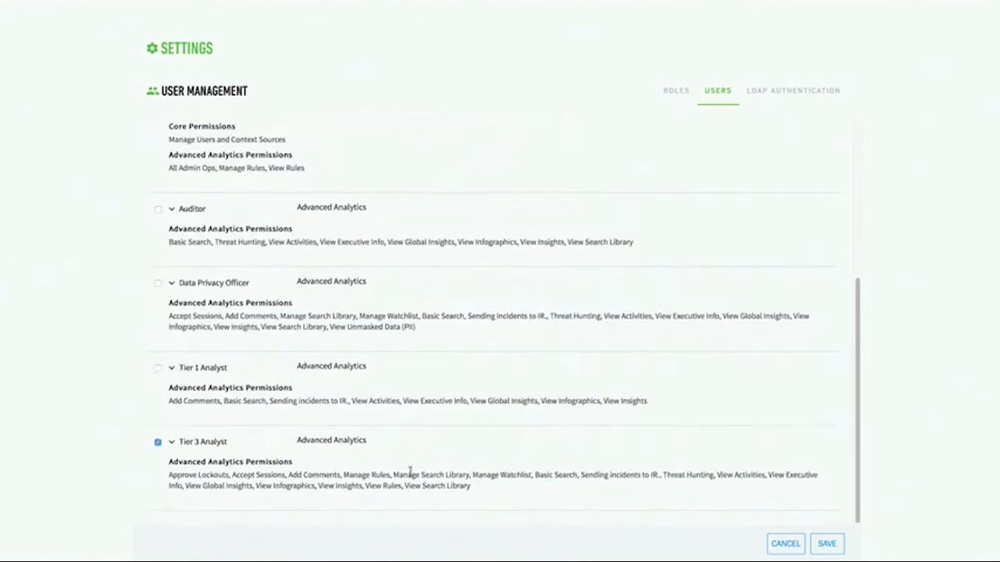
{"action": "left_click", "coordinate": [826, 544]}
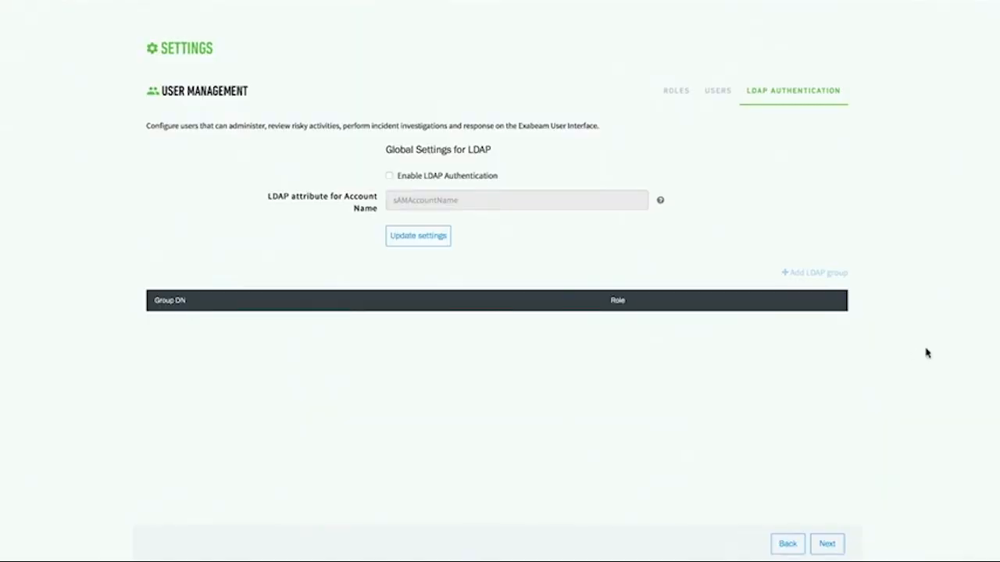
- Continue past LDAP authentication without enabling it and finish the setup wizard to reach the homepage
{"action": "left_click", "coordinate": [834, 551]}
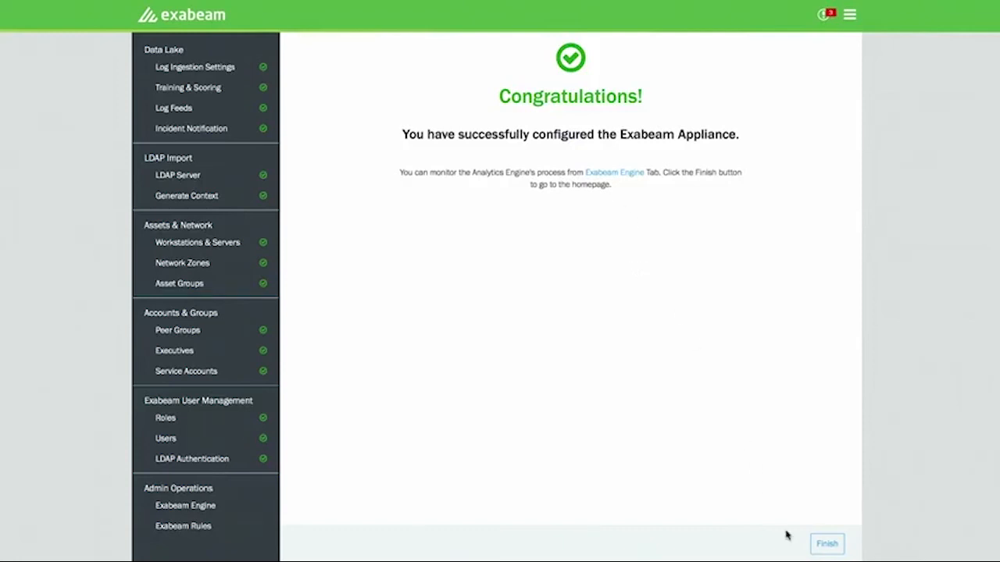
{"action": "left_click", "coordinate": [825, 545]}
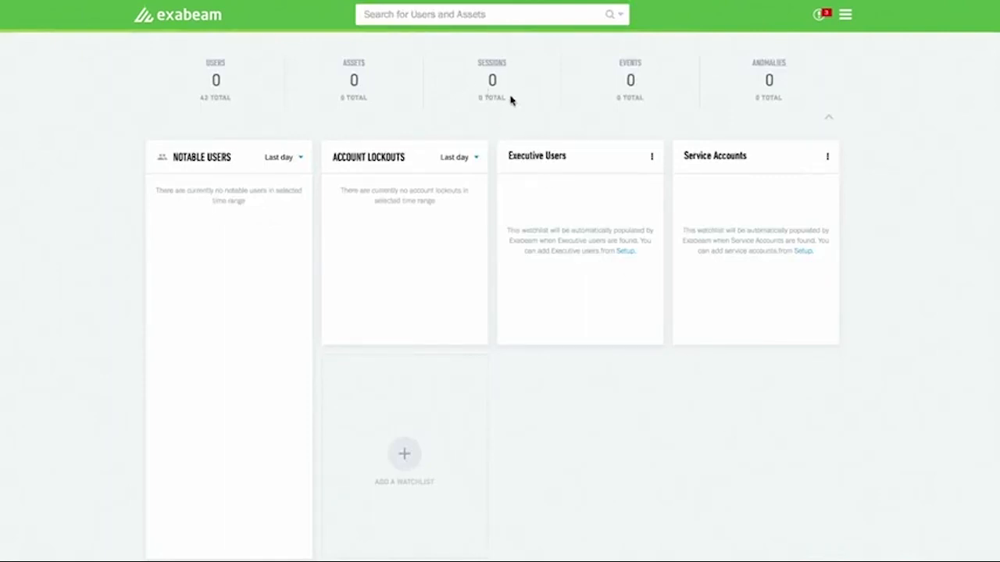
{"action": "scroll", "coordinate": [578, 263], "scroll_direction": "down", "scroll_amount": 1}
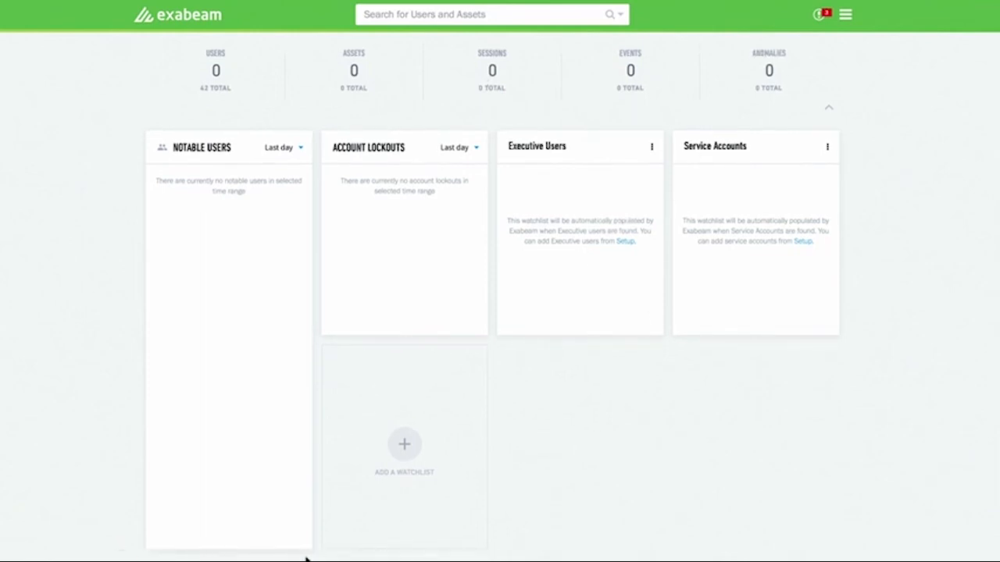
- Open the Exabeam Engine page in the admin settings
{"action": "left_click", "coordinate": [847, 22]}
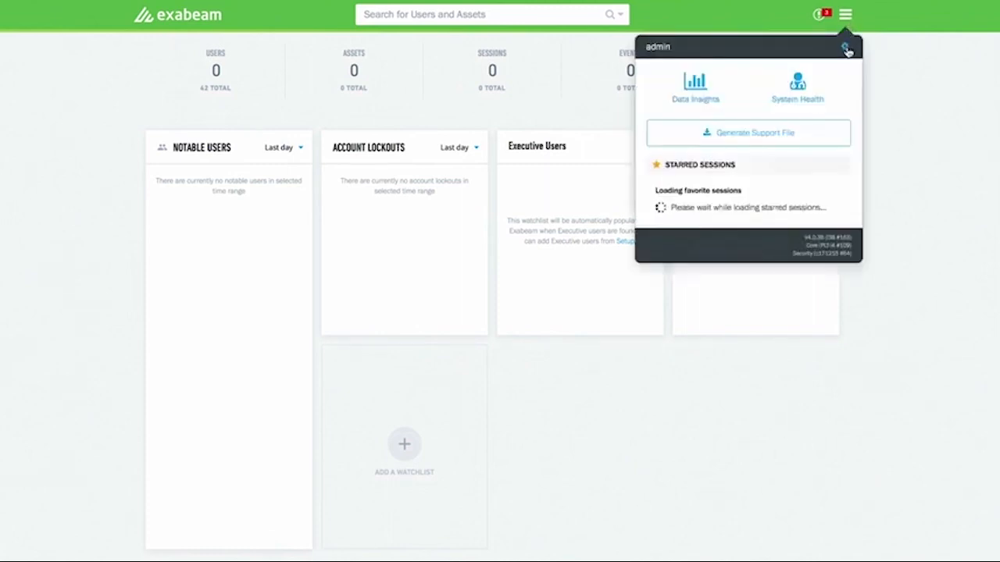
{"action": "left_click", "coordinate": [846, 48]}
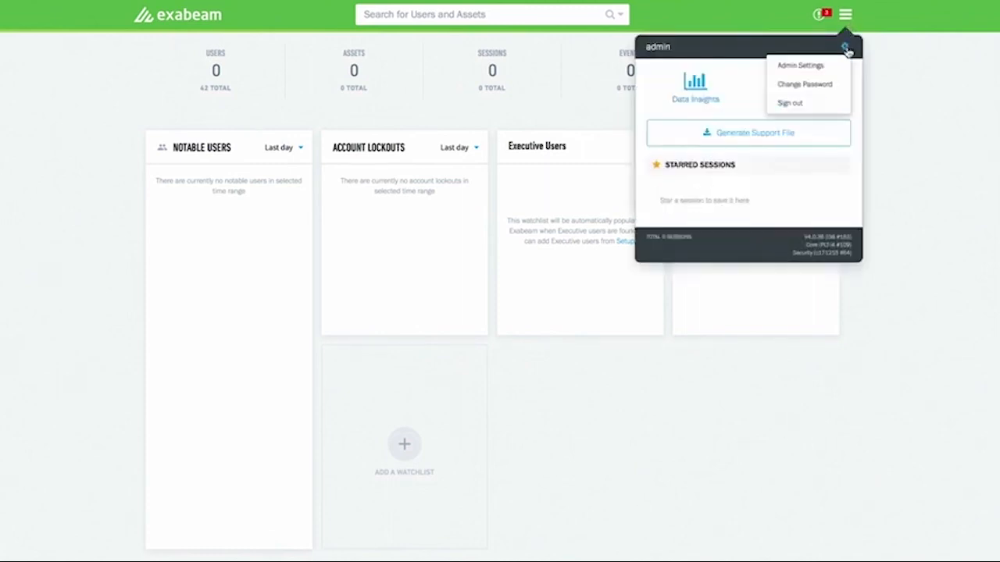
{"action": "left_click", "coordinate": [811, 67]}
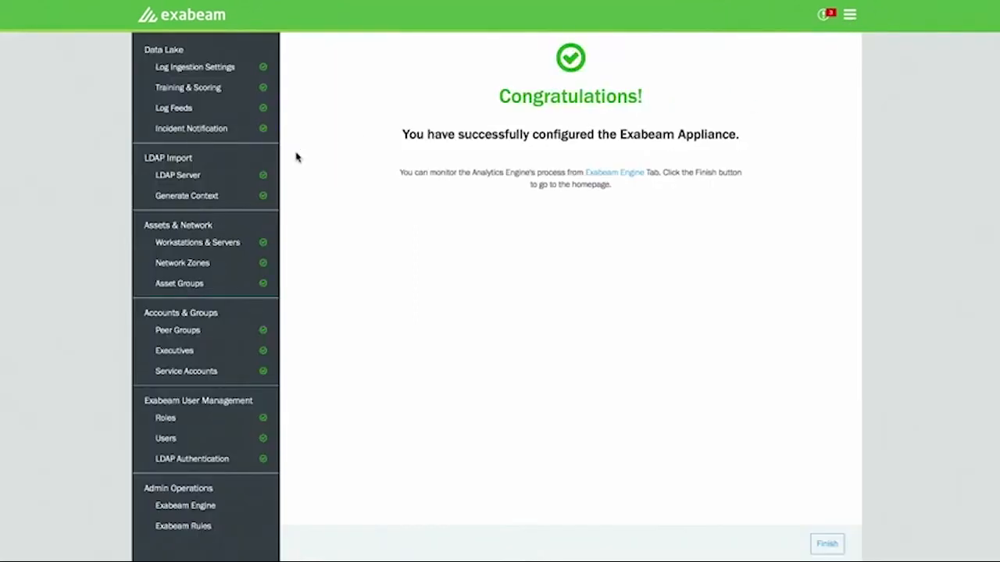
{"action": "left_click", "coordinate": [201, 515]}
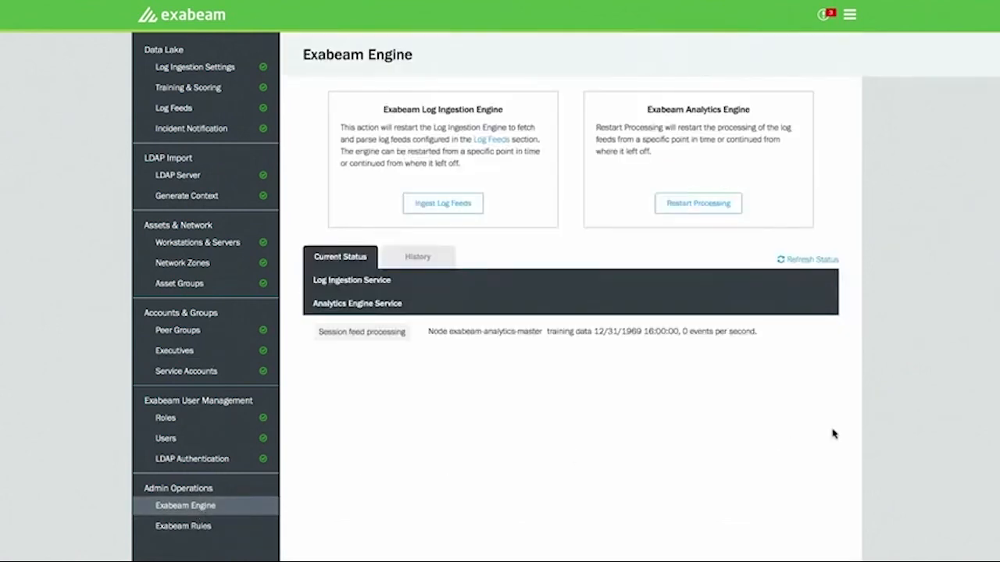
- Check the engine's operation history and current status, and view the log feeds offered for ingestion before cancelling
{"action": "left_click", "coordinate": [411, 262]}
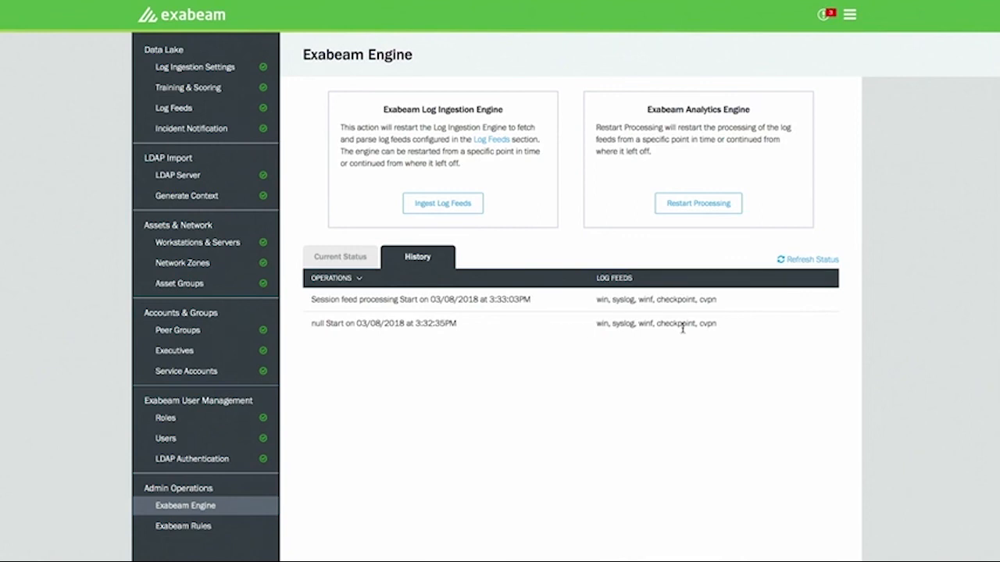
{"action": "left_click", "coordinate": [349, 258]}
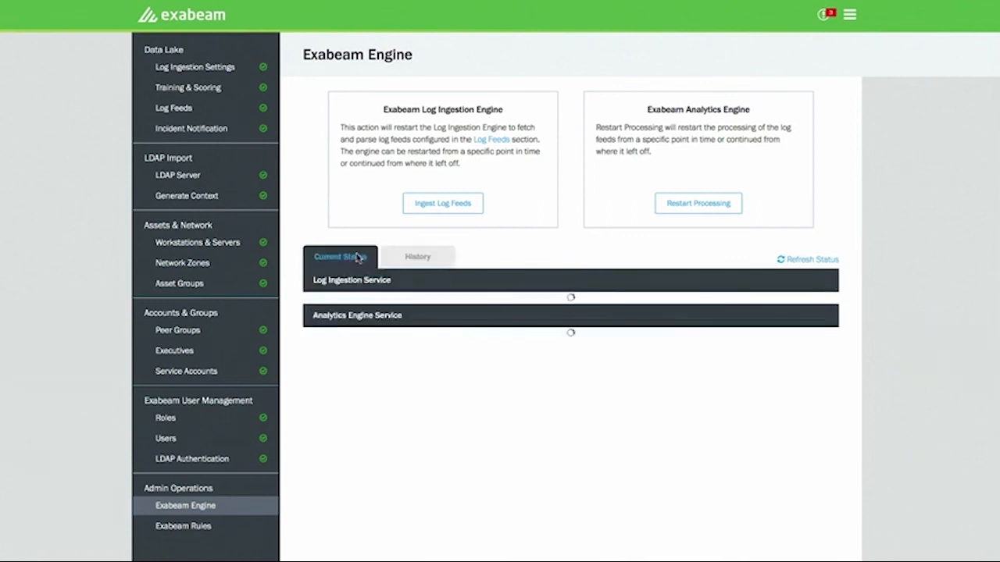
{"action": "left_click", "coordinate": [446, 207]}
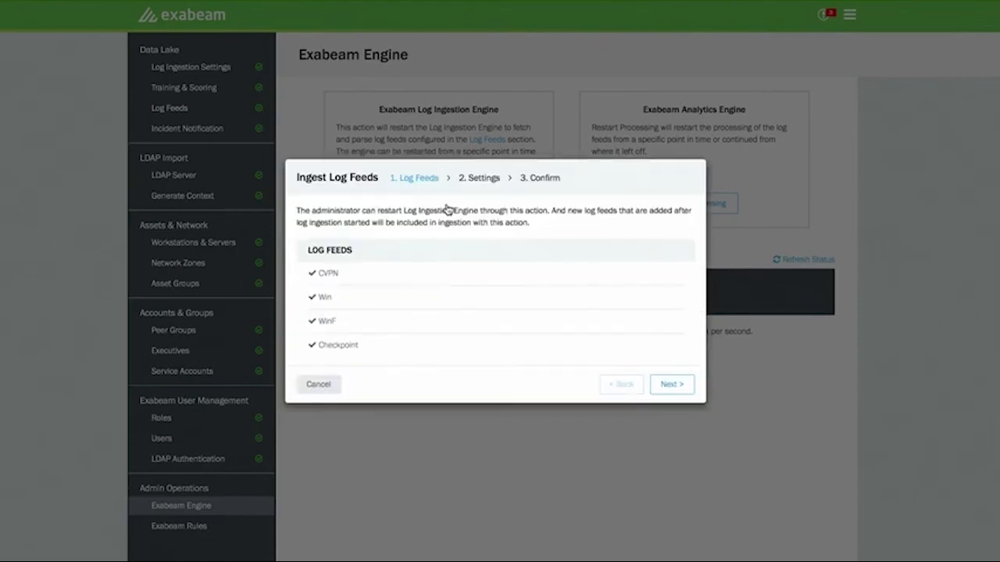
{"action": "left_click", "coordinate": [319, 384]}
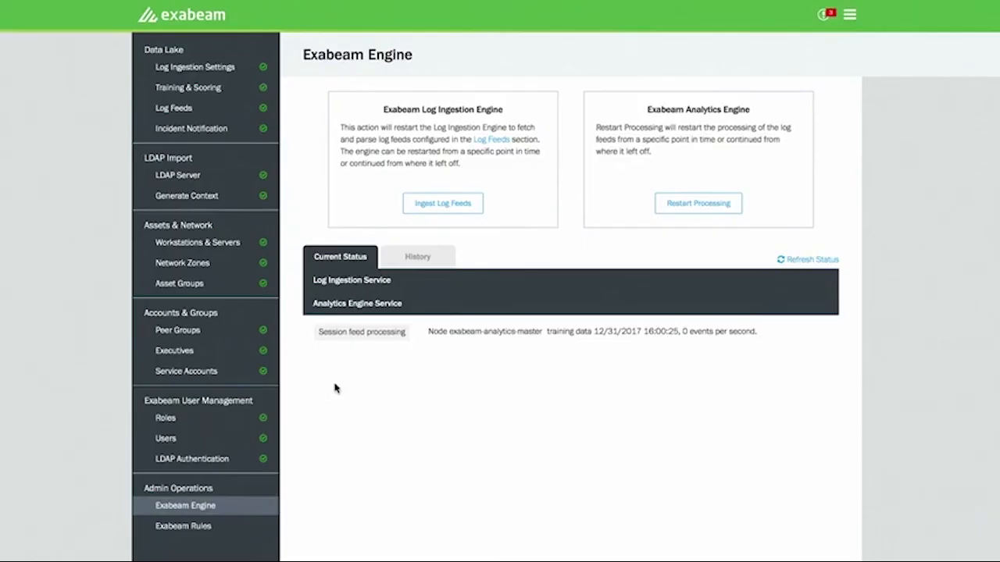
- Review the Account Creation and Management rules in Exabeam Rules and return to the homepage to view its watchlists
{"action": "left_click", "coordinate": [211, 527]}
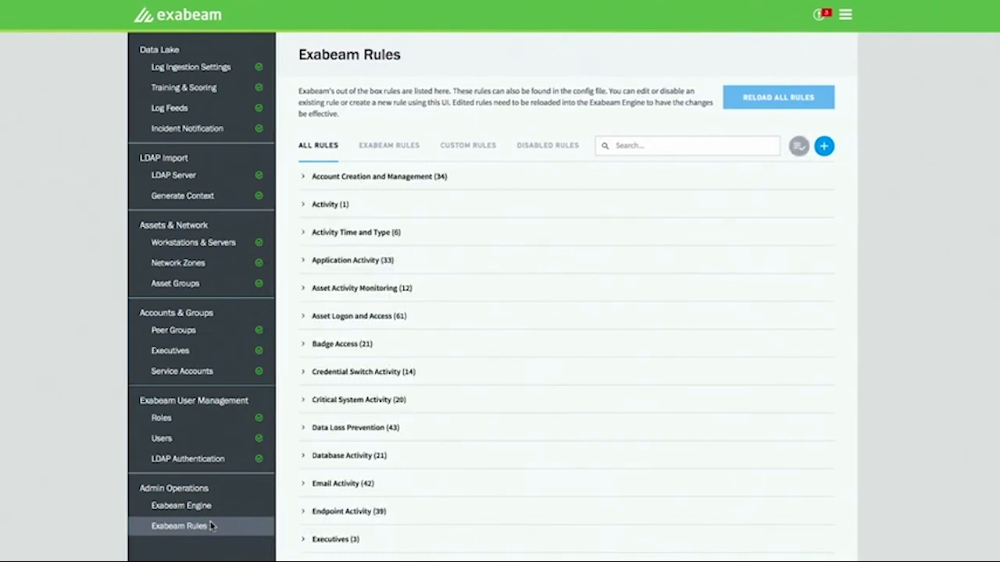
{"action": "left_click", "coordinate": [304, 176]}
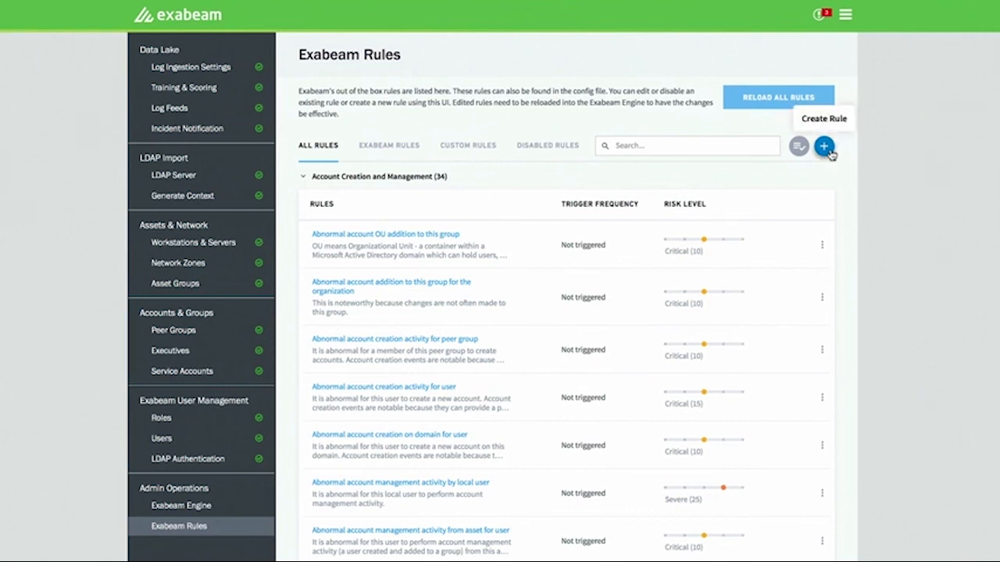
{"action": "left_click", "coordinate": [183, 14]}
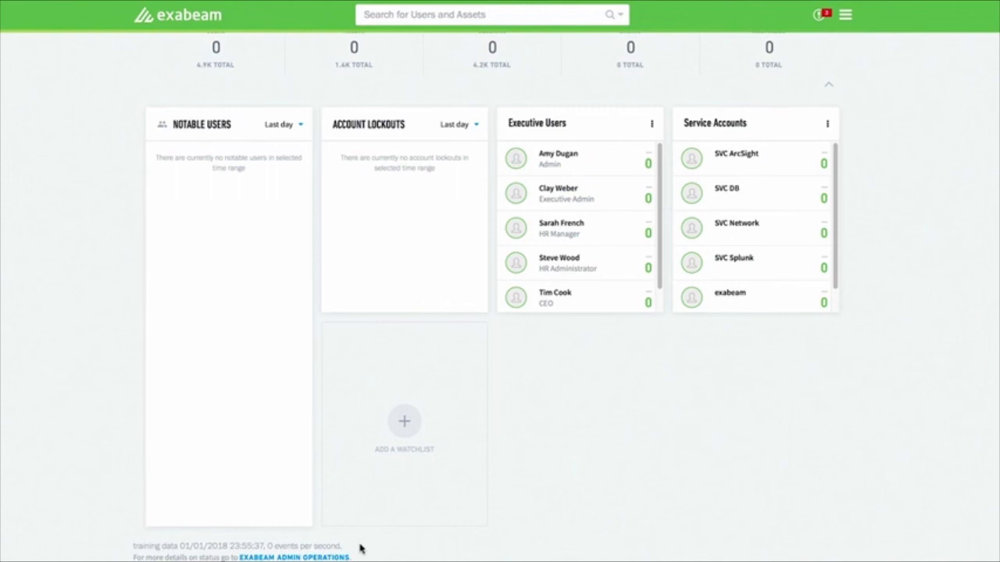
{"action": "scroll", "coordinate": [348, 556], "scroll_direction": "up", "scroll_amount": 1}
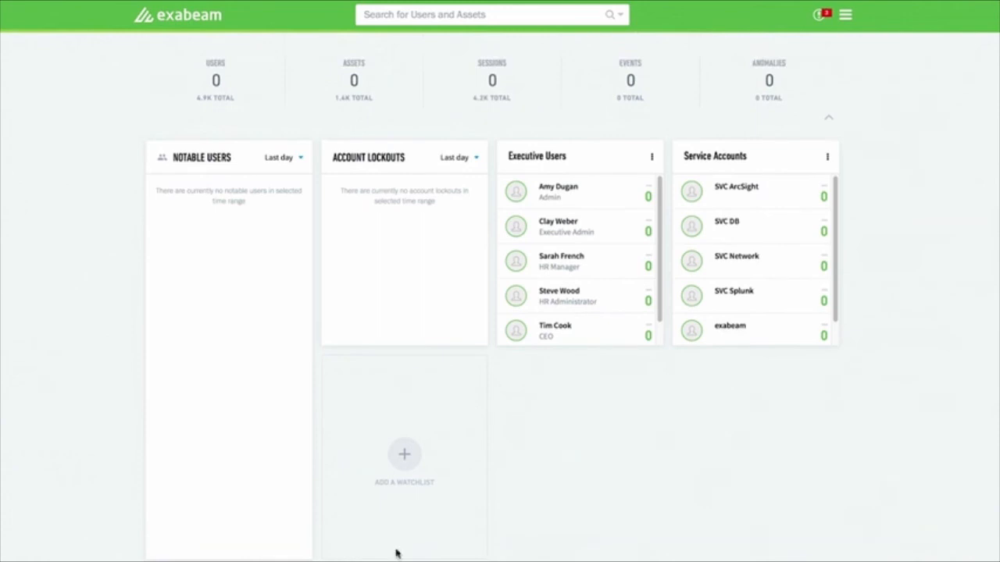